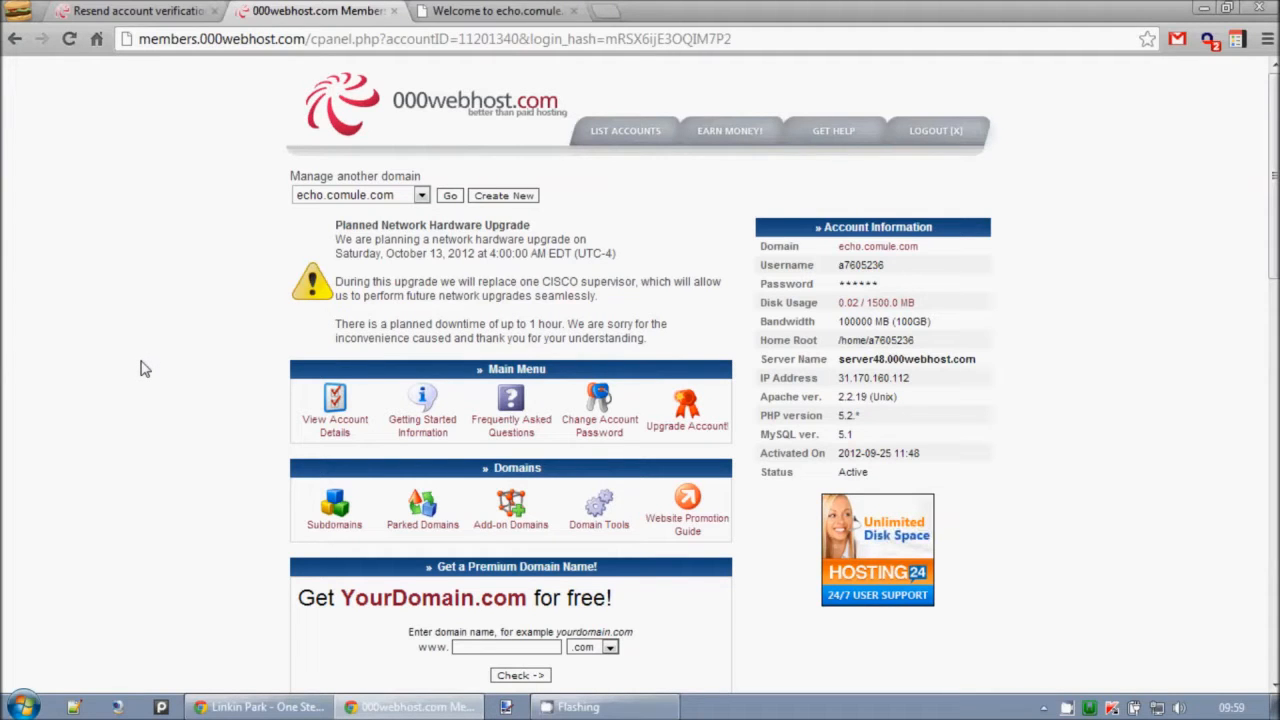
# Open the MySQL database management page from the hosting control panel.
pyautogui.scroll(-8, 143, 369)
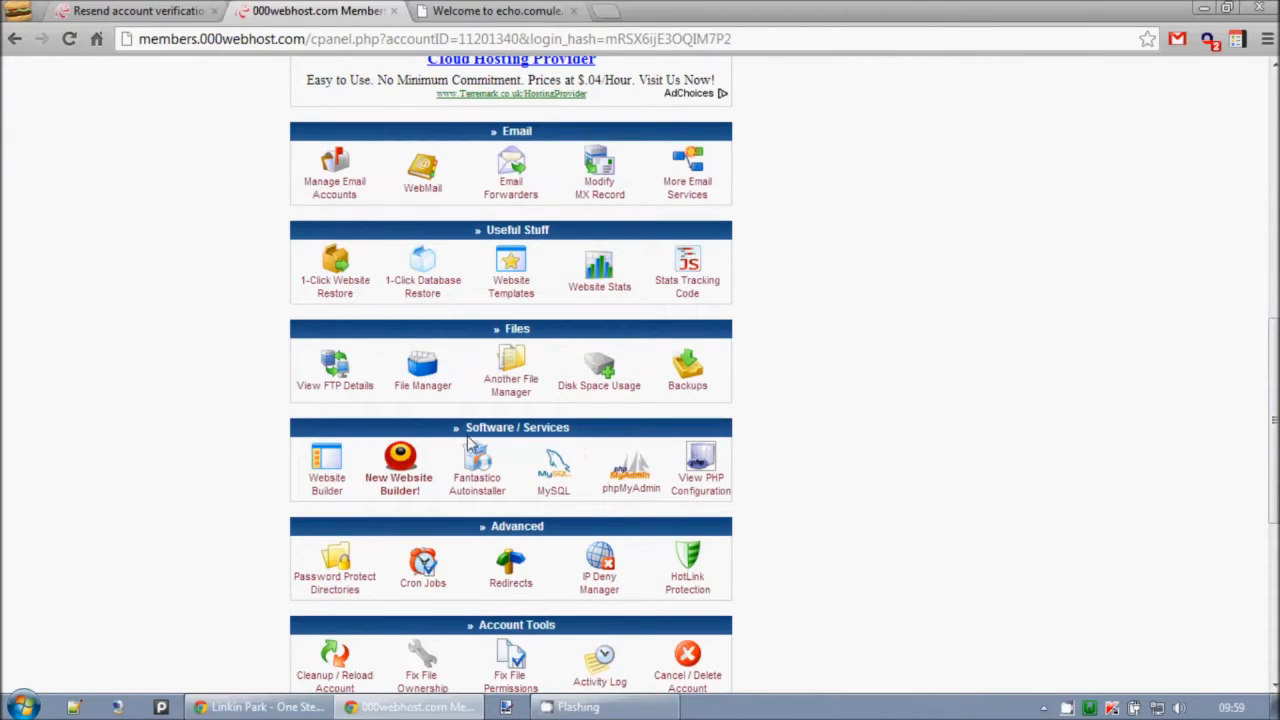
pyautogui.click(558, 482)
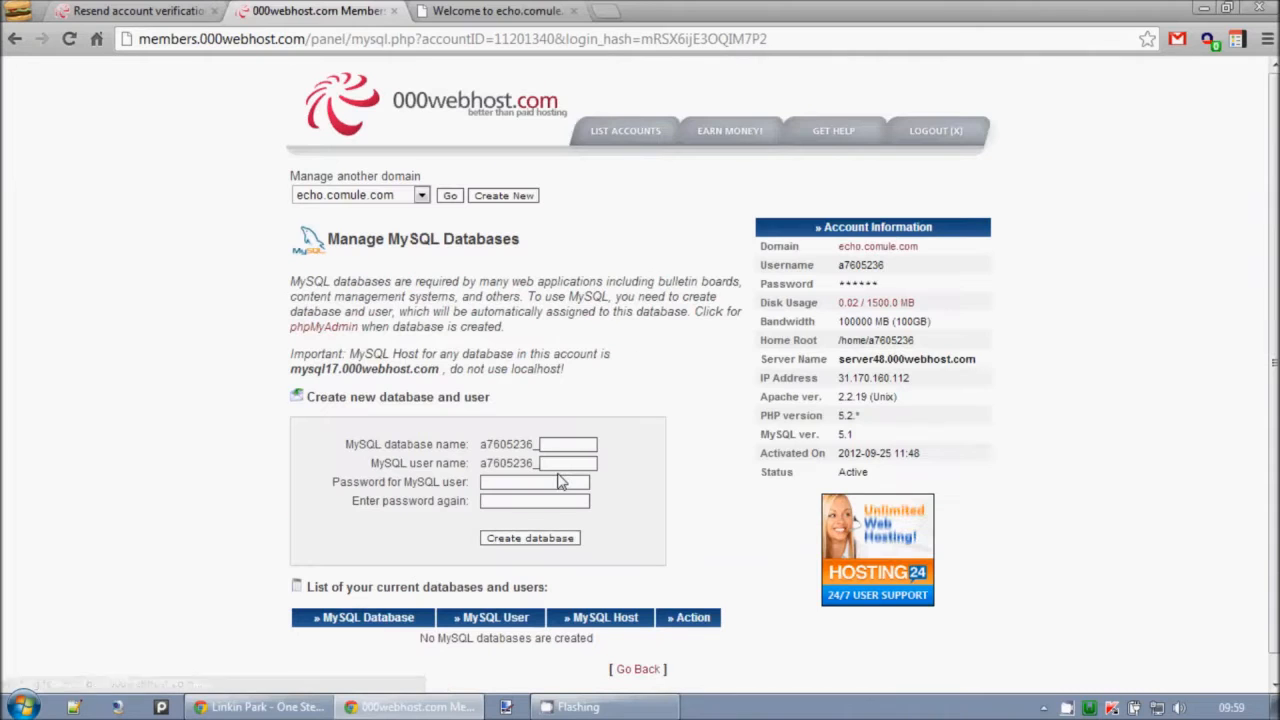
pyautogui.click(556, 445)
pyautogui.click(553, 443)
pyautogui.moveTo(548, 431); pyautogui.dragTo(536, 420)
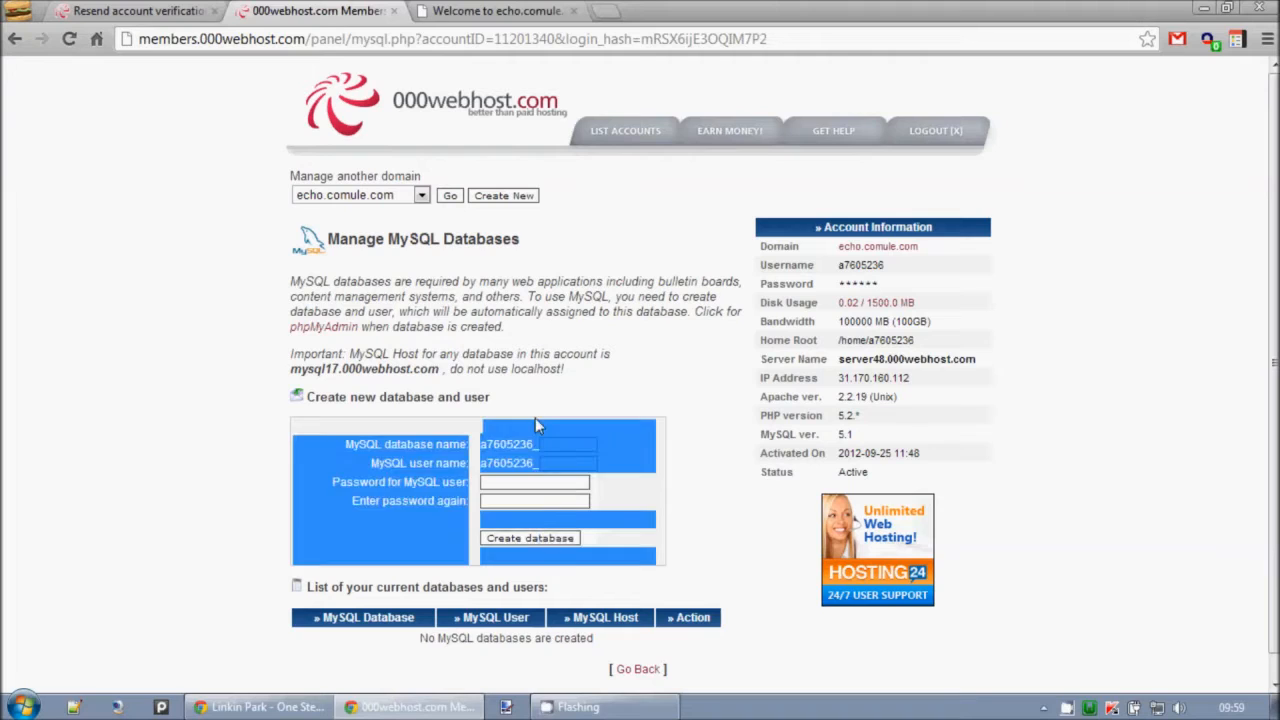
pyautogui.click(440, 436)
pyautogui.moveTo(337, 450); pyautogui.dragTo(491, 448)
pyautogui.click(496, 447)
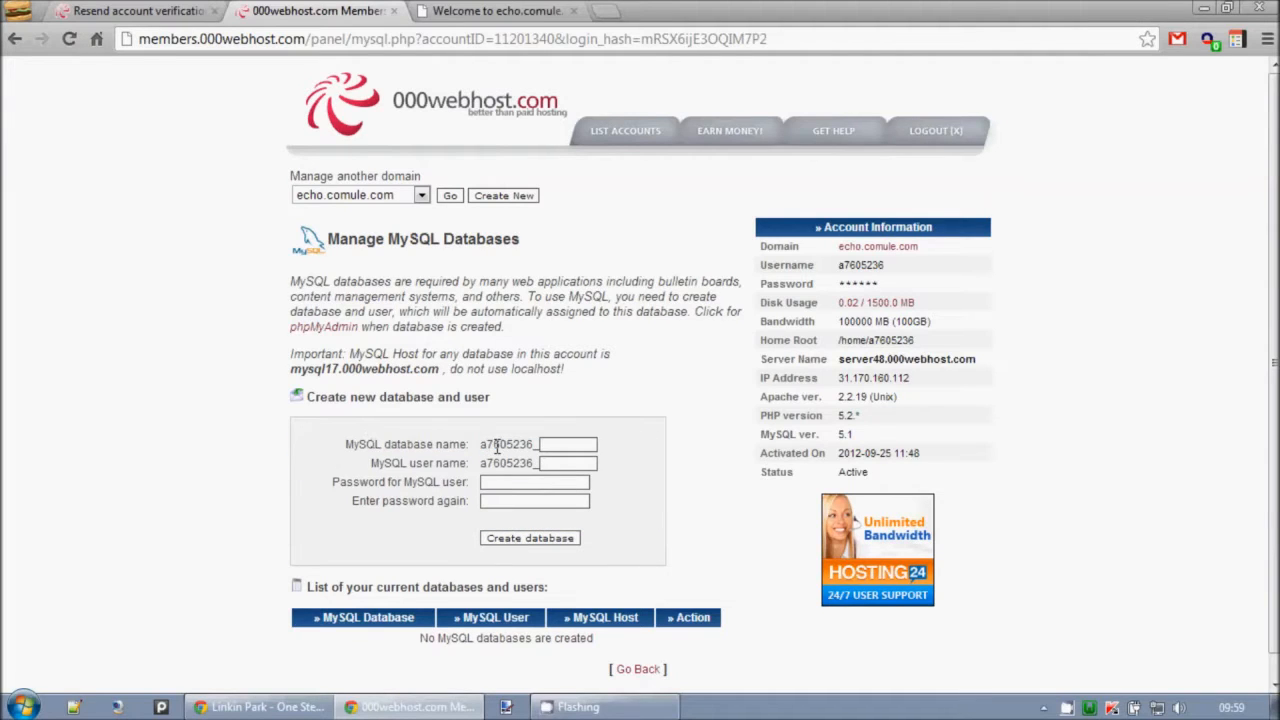
# Name the new MySQL database data1 and set its MySQL user name to data.
pyautogui.click(566, 448)
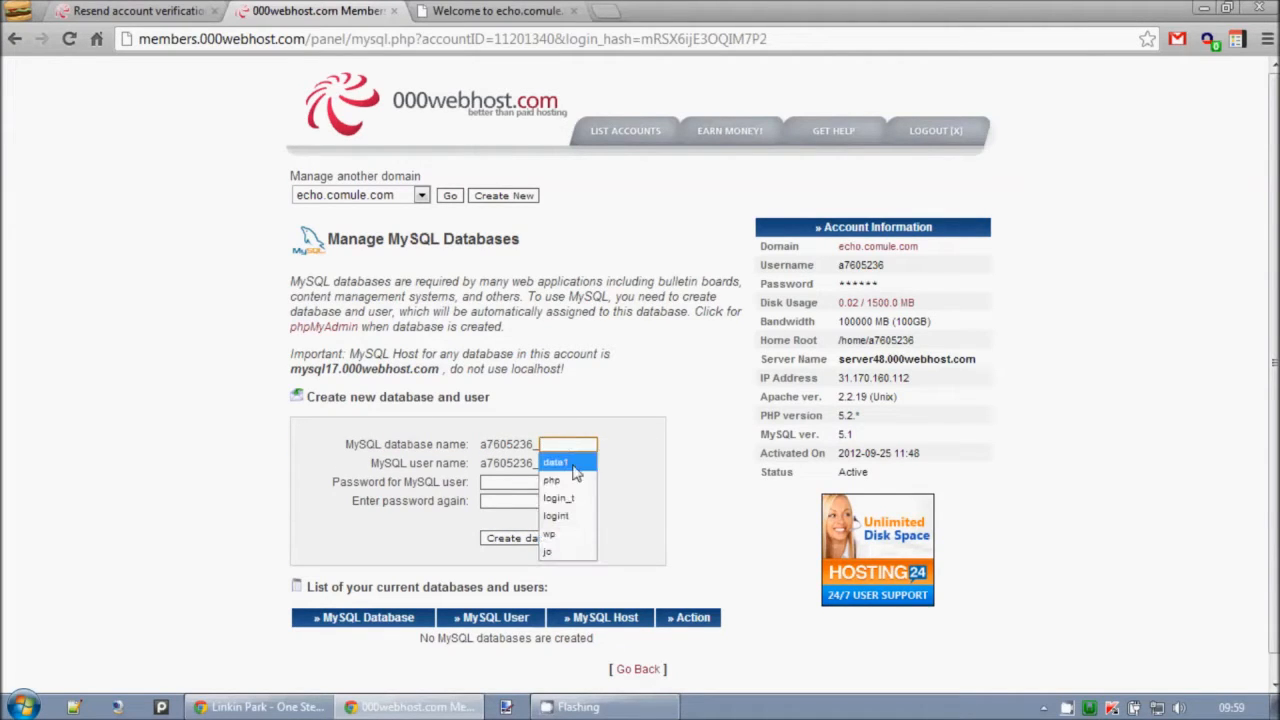
pyautogui.click(577, 458)
pyautogui.click(578, 467)
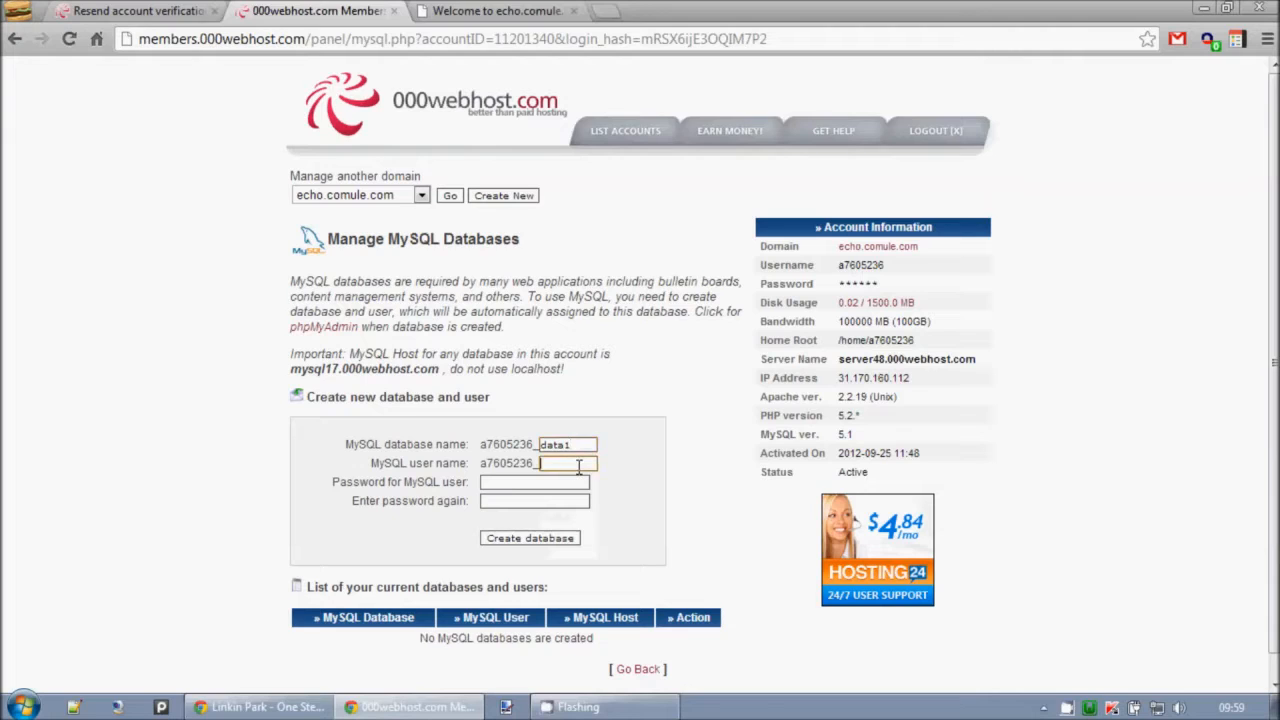
pyautogui.click(578, 467)
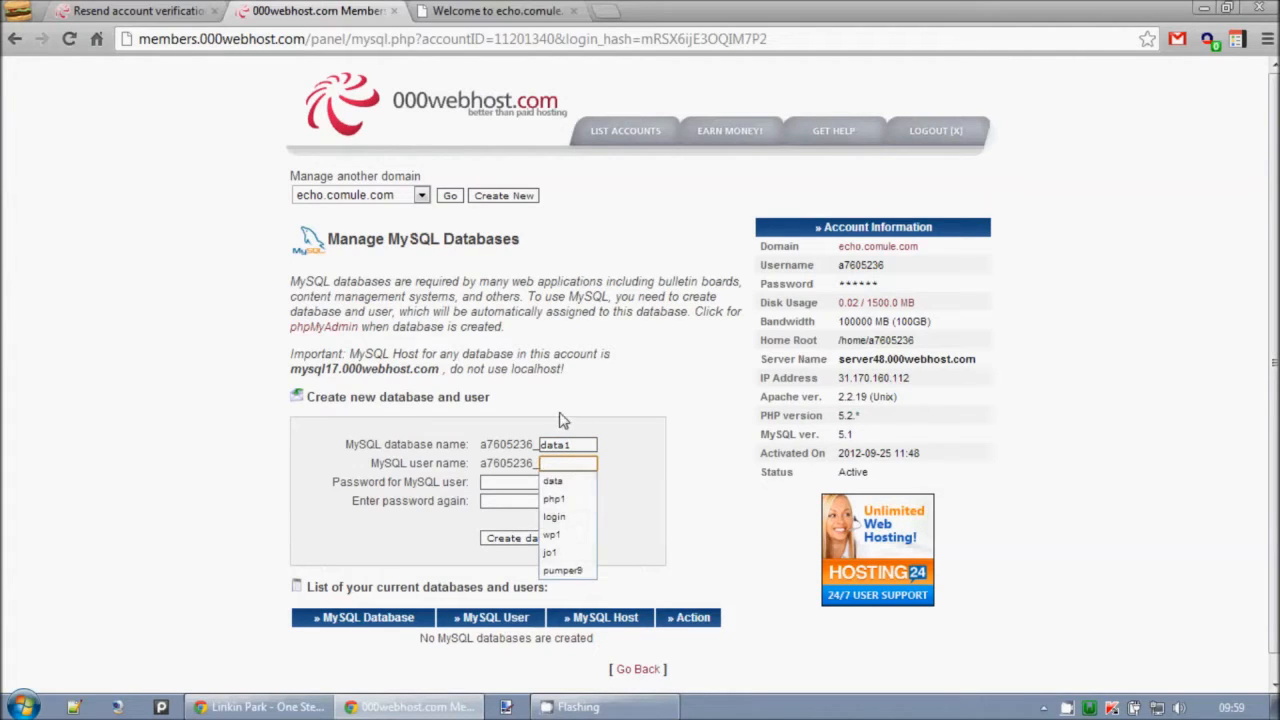
pyautogui.click(557, 427)
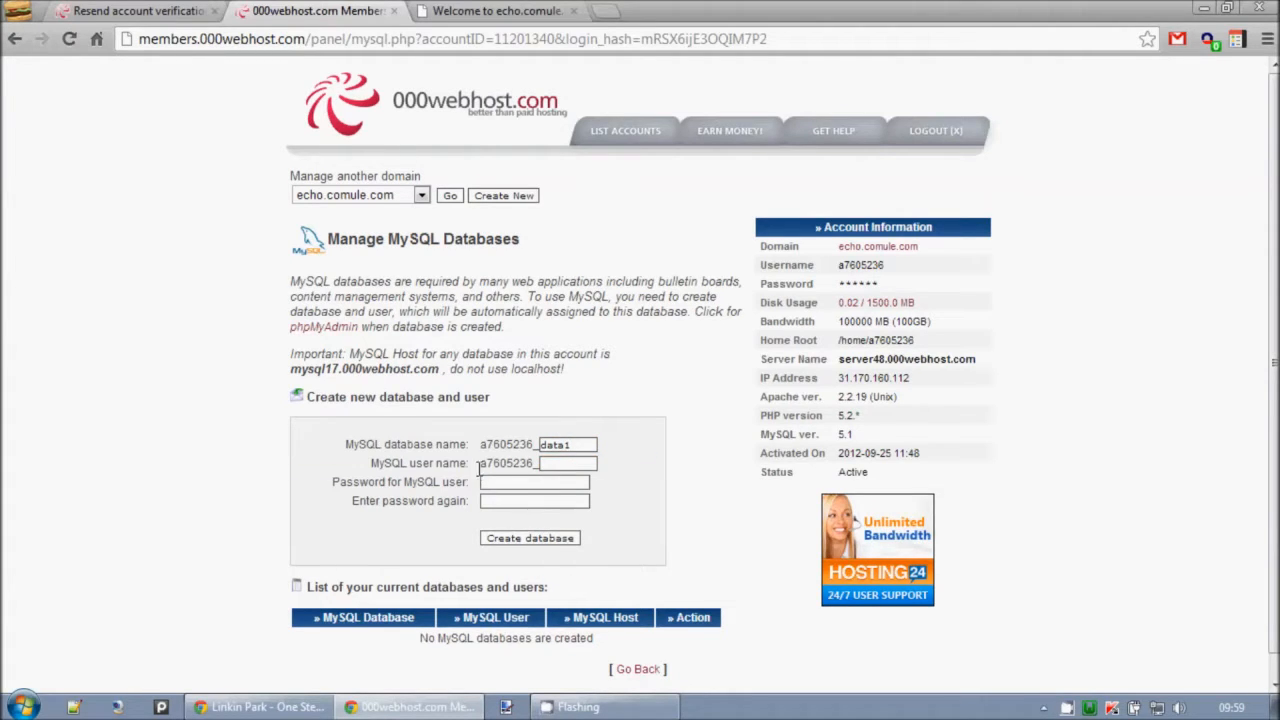
pyautogui.click(562, 465)
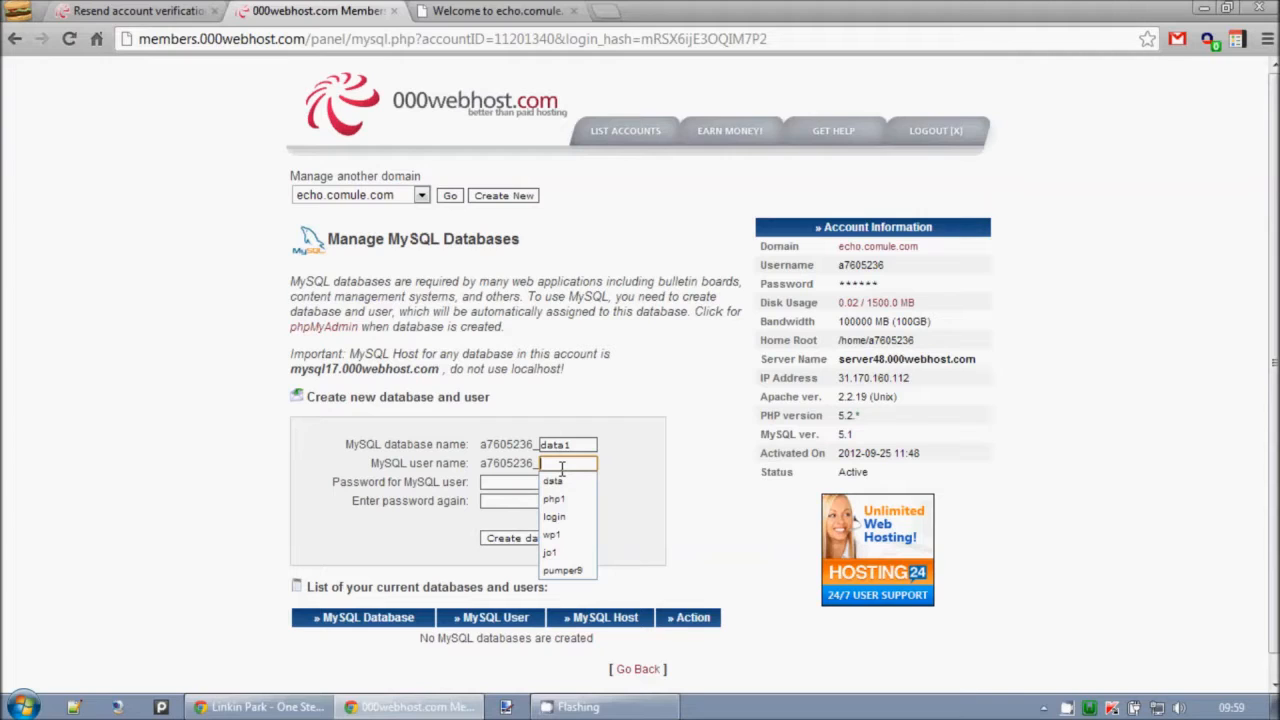
pyautogui.moveTo(289, 369); pyautogui.dragTo(437, 370)
pyautogui.click(548, 463)
pyautogui.click(548, 463)
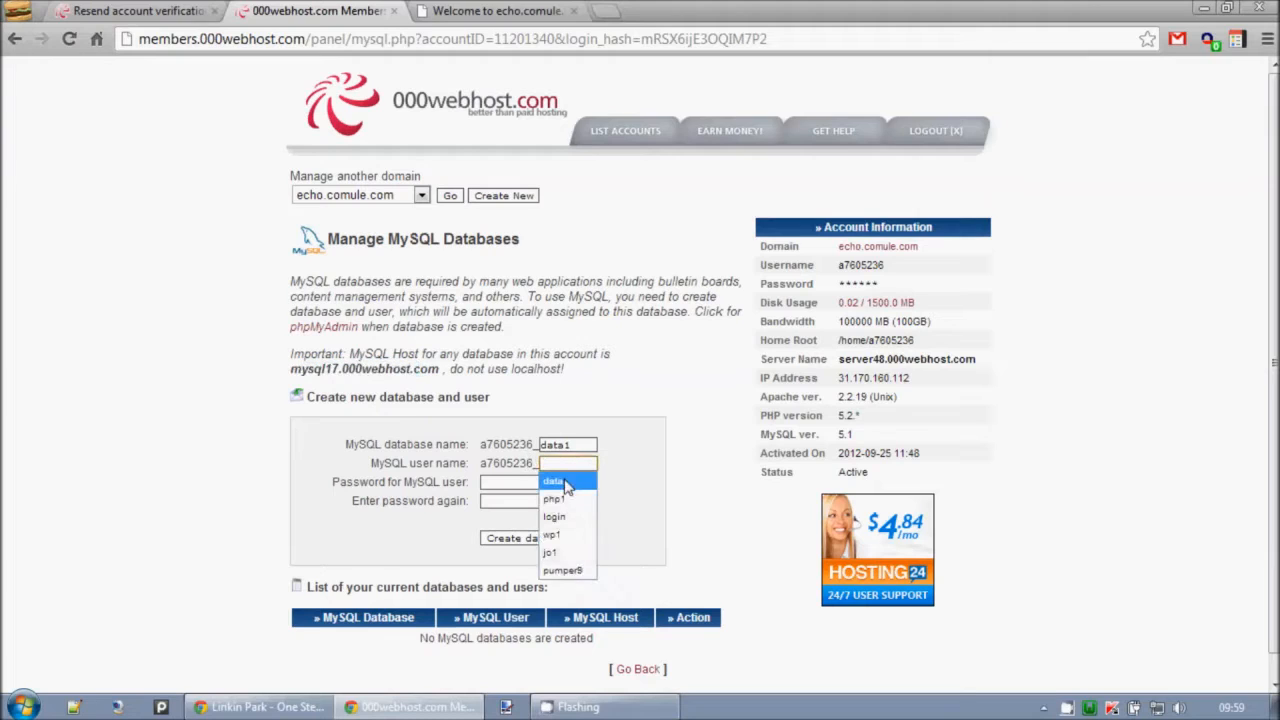
pyautogui.click(552, 481)
# Enter and repeat the password for the MySQL user, and create the database.
pyautogui.click(546, 485)
pyautogui.write('•••')
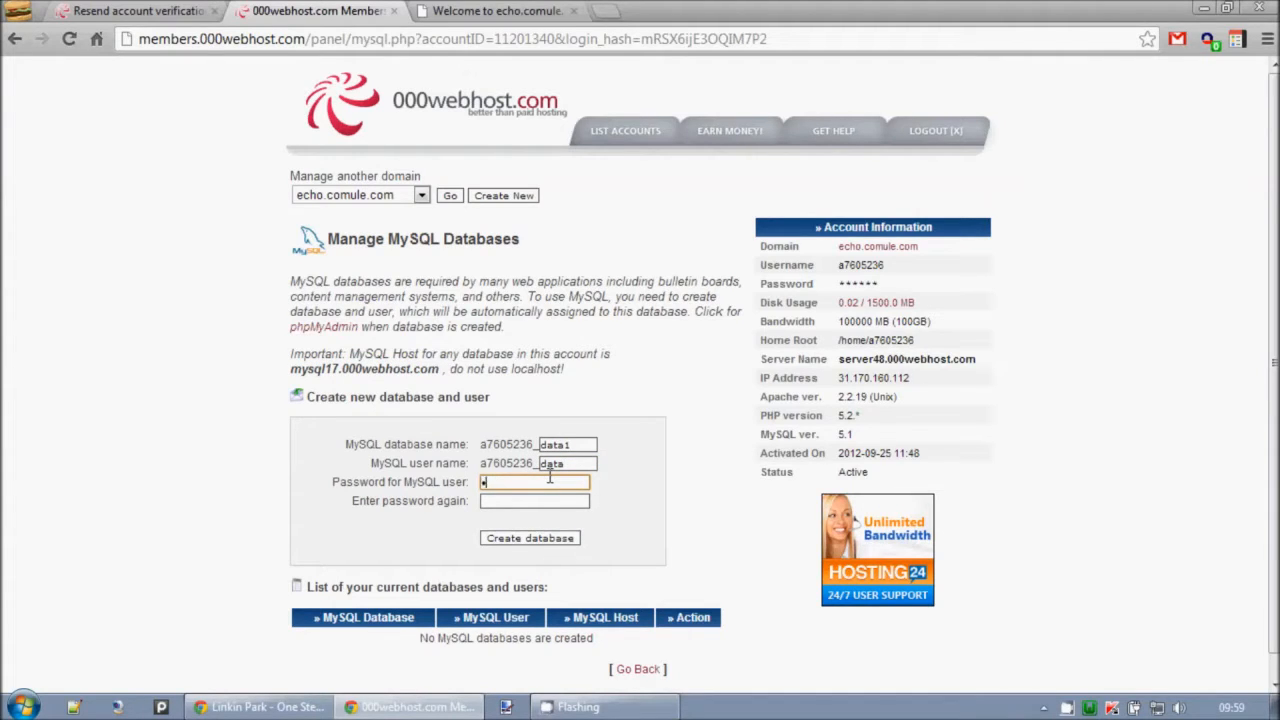
pyautogui.write('•••')
pyautogui.press('Tab')
pyautogui.write('•••••r92')
pyautogui.click(524, 540)
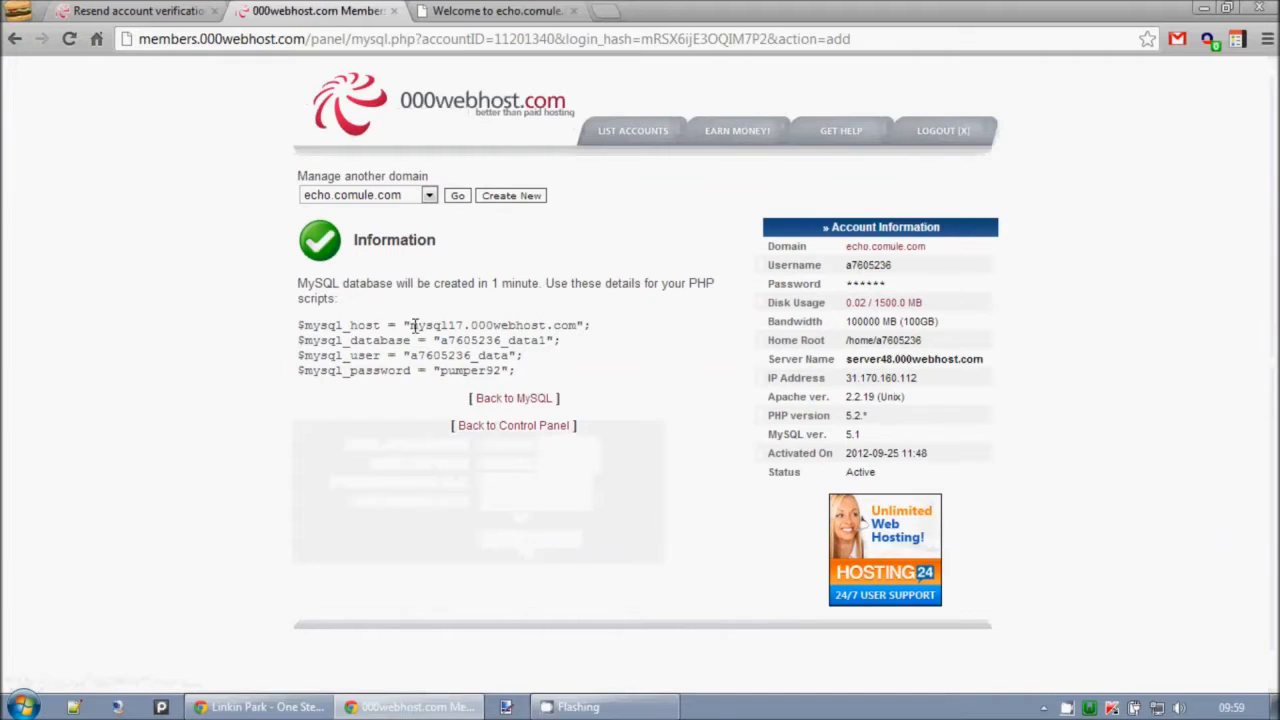
# Review the host, database, user and password details provided for PHP scripts.
pyautogui.moveTo(305, 318)
pyautogui.mouseDown()
pyautogui.moveTo(566, 371)
pyautogui.moveTo(375, 352)
pyautogui.moveTo(297, 322)
pyautogui.mouseUp()
pyautogui.click(578, 385)
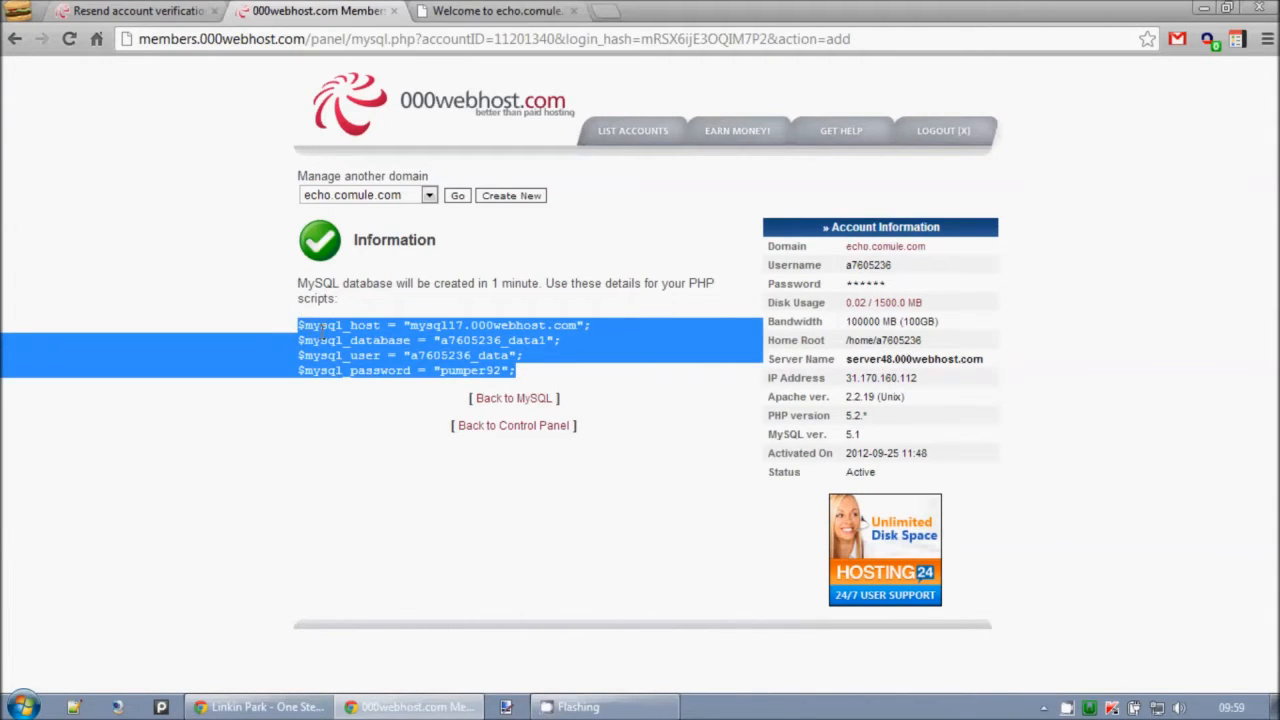
pyautogui.click(322, 330)
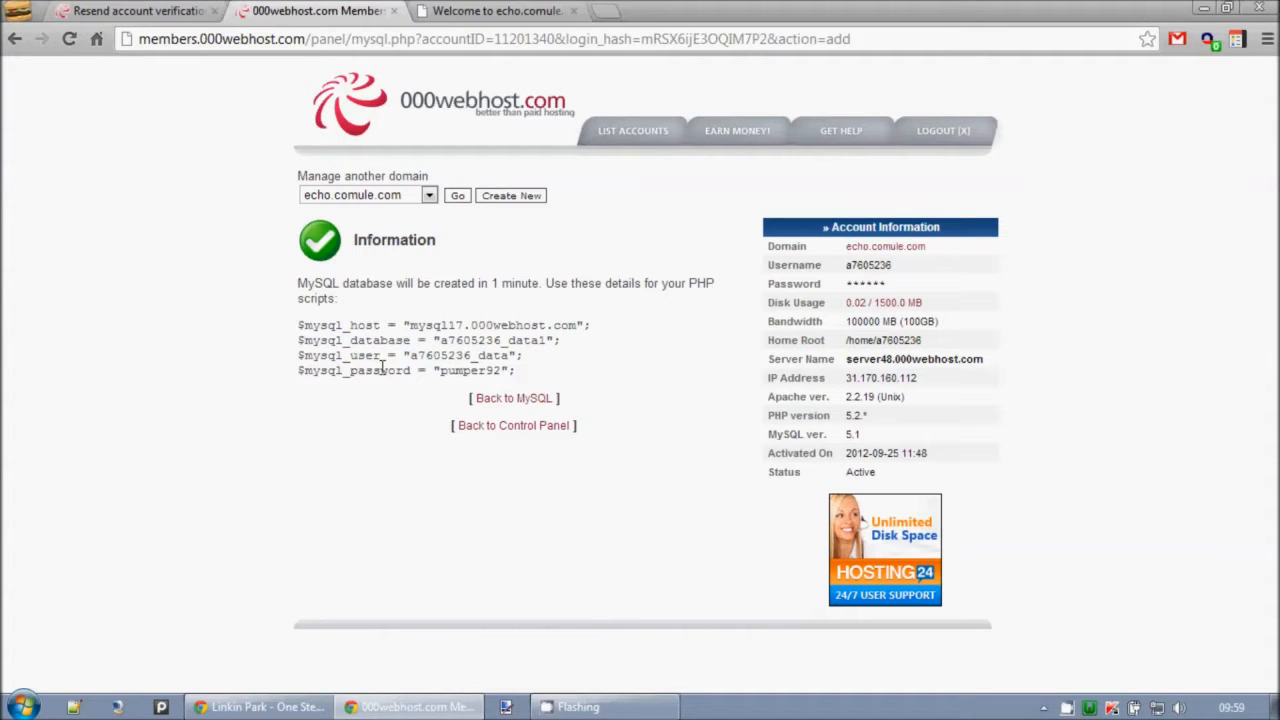
# Return to the control panel and open the phpMyAdmin access page.
pyautogui.click(520, 427)
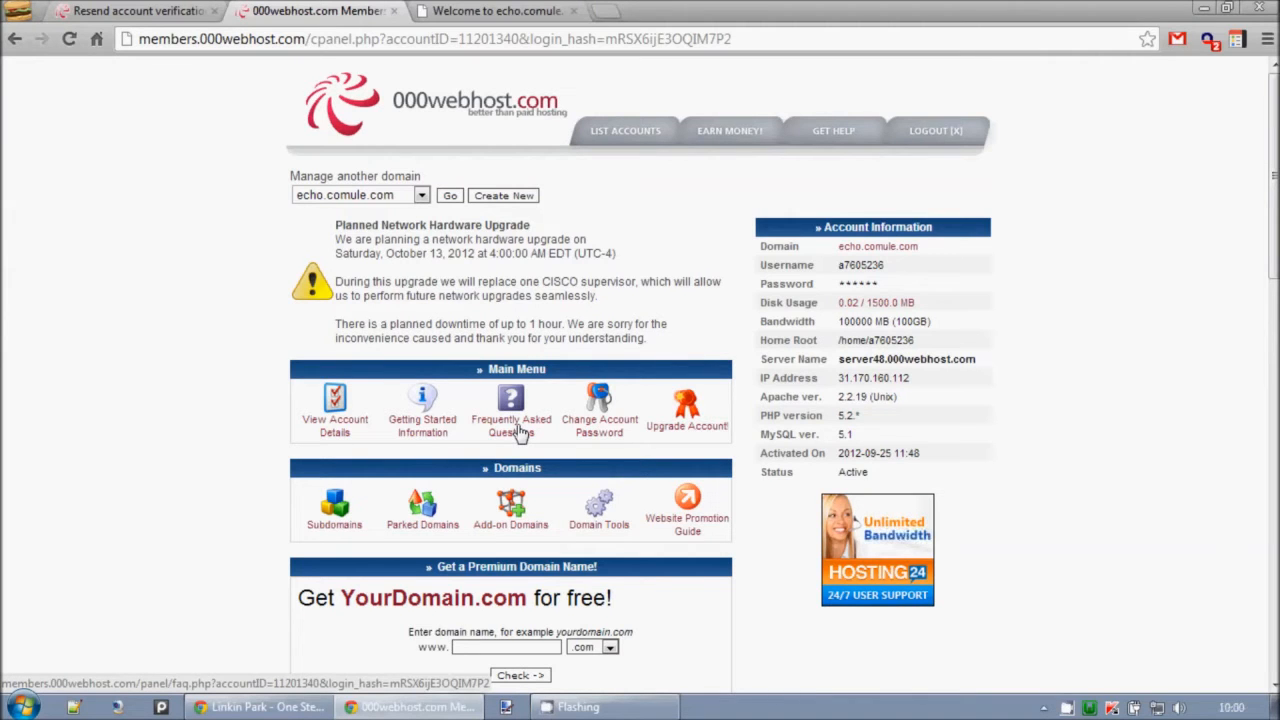
pyautogui.scroll(-5, 520, 430)
pyautogui.scroll(-1, 634, 414)
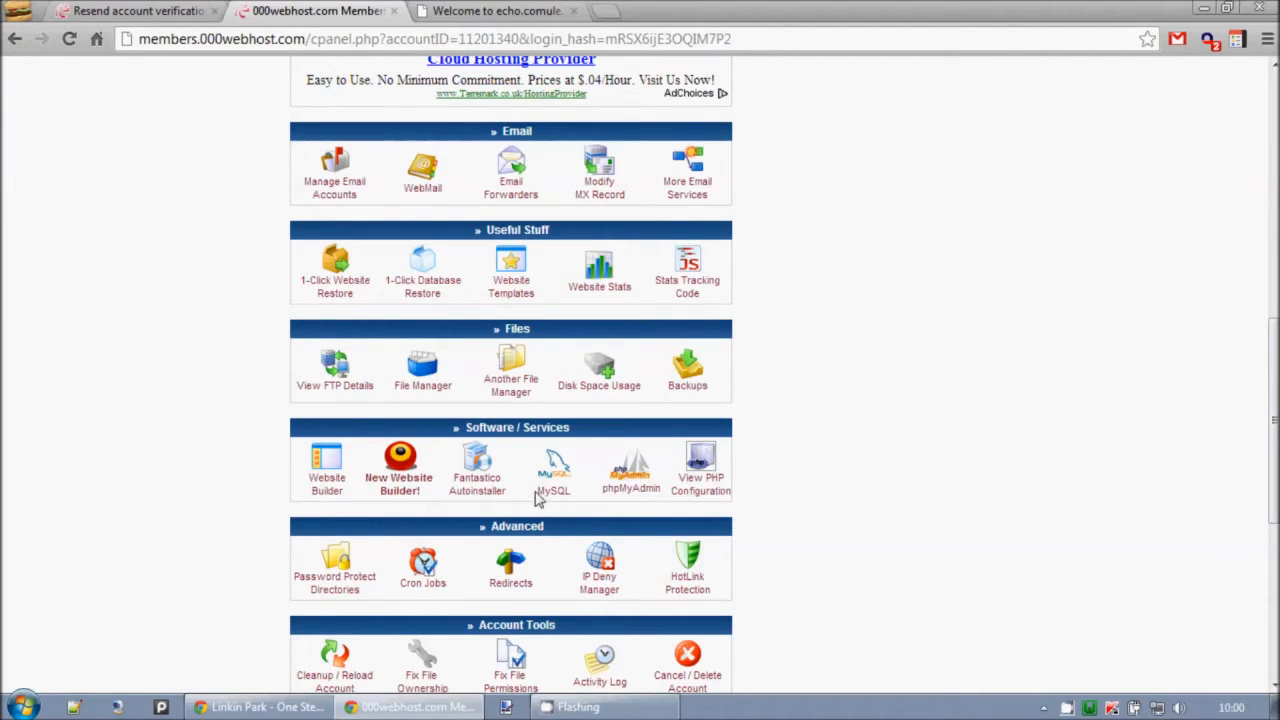
pyautogui.click(631, 476)
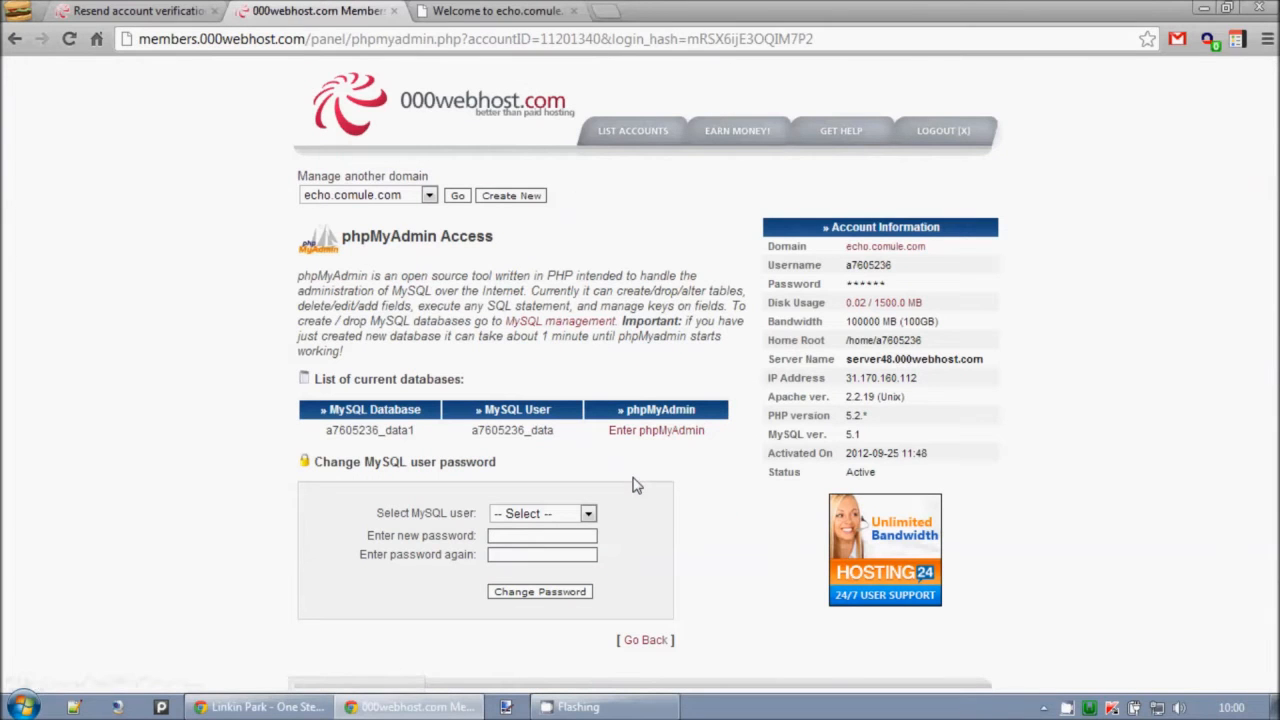
pyautogui.moveTo(331, 290); pyautogui.dragTo(600, 325)
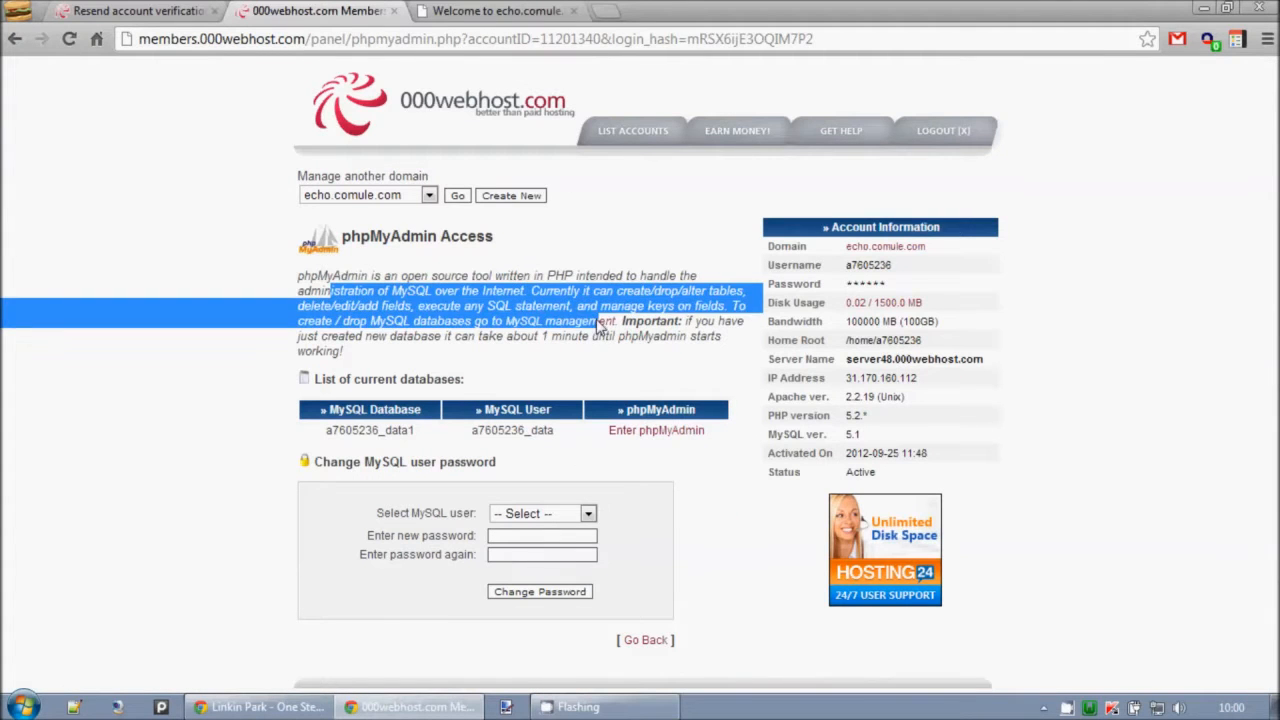
pyautogui.click(600, 323)
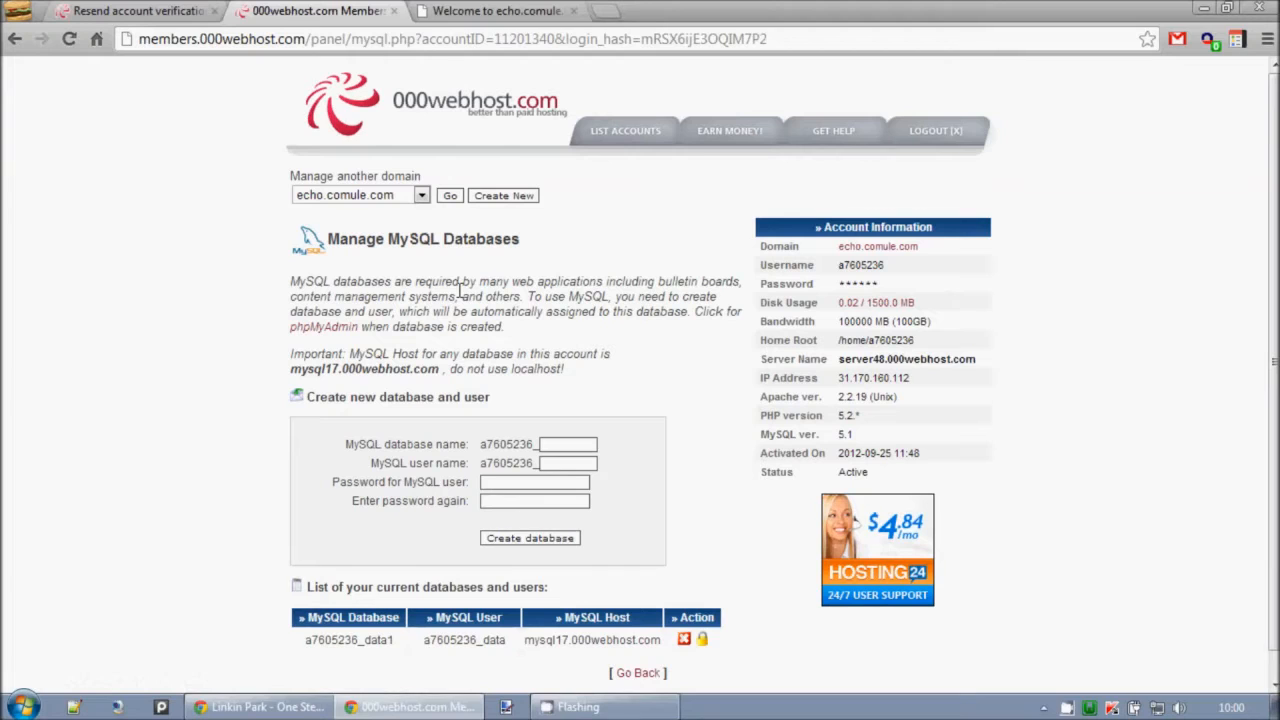
pyautogui.click(18, 36)
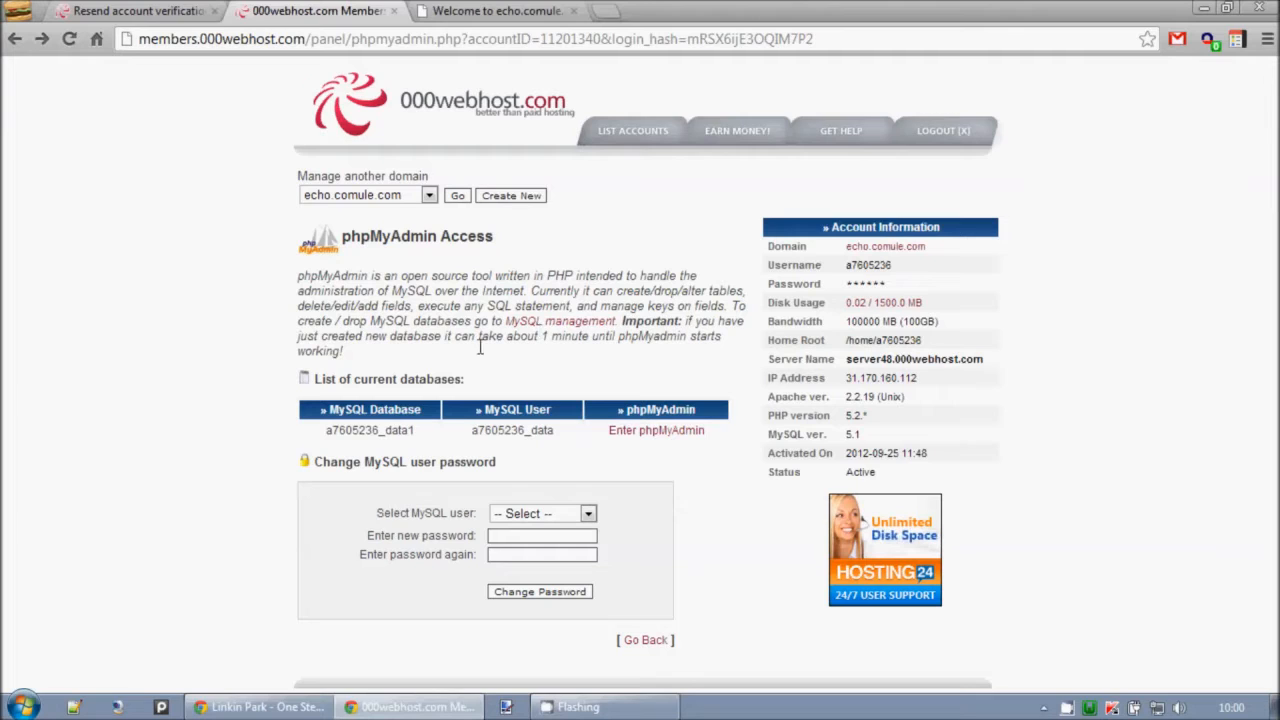
# Examine the list of current databases and the form for changing the MySQL user's password.
pyautogui.moveTo(319, 426); pyautogui.dragTo(565, 429)
pyautogui.click(563, 423)
pyautogui.moveTo(326, 430); pyautogui.dragTo(442, 440)
pyautogui.click(442, 440)
pyautogui.moveTo(332, 428); pyautogui.dragTo(565, 430)
pyautogui.click(455, 432)
pyautogui.click(565, 430)
pyautogui.click(543, 515)
pyautogui.click(651, 507)
pyautogui.moveTo(367, 530); pyautogui.dragTo(648, 574)
pyautogui.click(360, 518)
pyautogui.moveTo(360, 518); pyautogui.dragTo(571, 537)
pyautogui.click(643, 543)
pyautogui.click(560, 514)
pyautogui.click(627, 528)
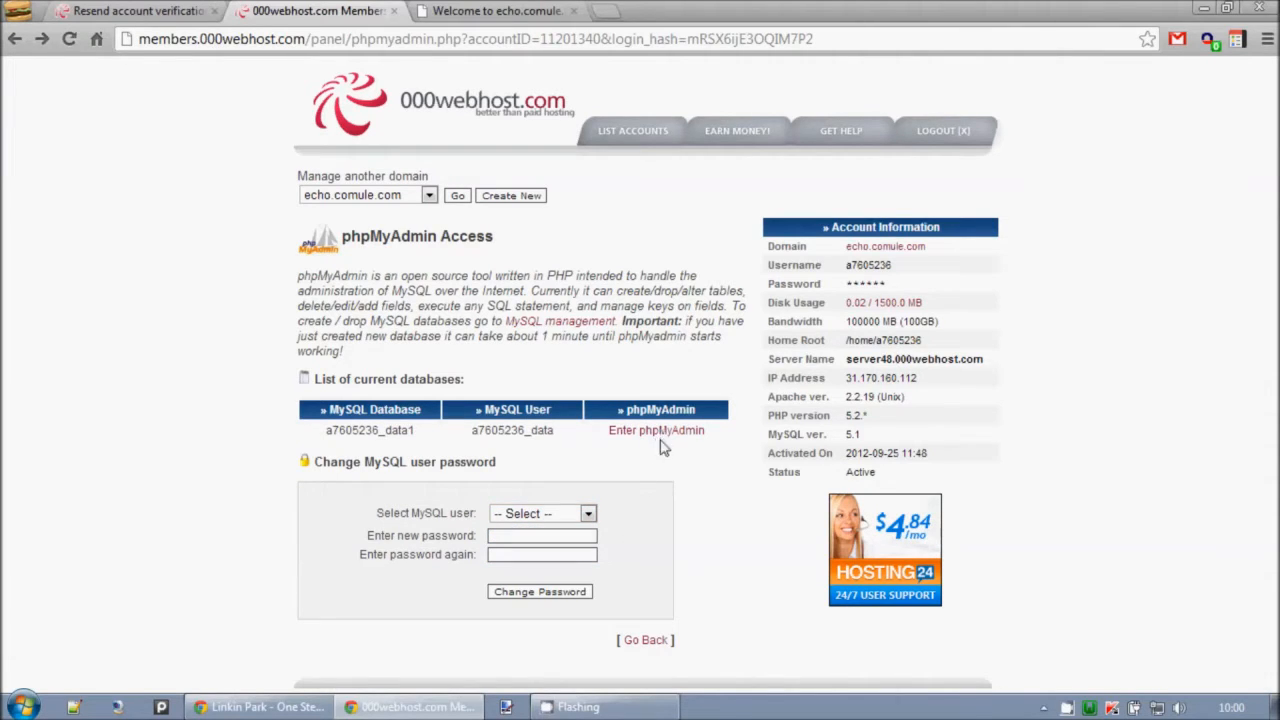
# Enter phpMyAdmin for the new data1 database.
pyautogui.click(688, 431)
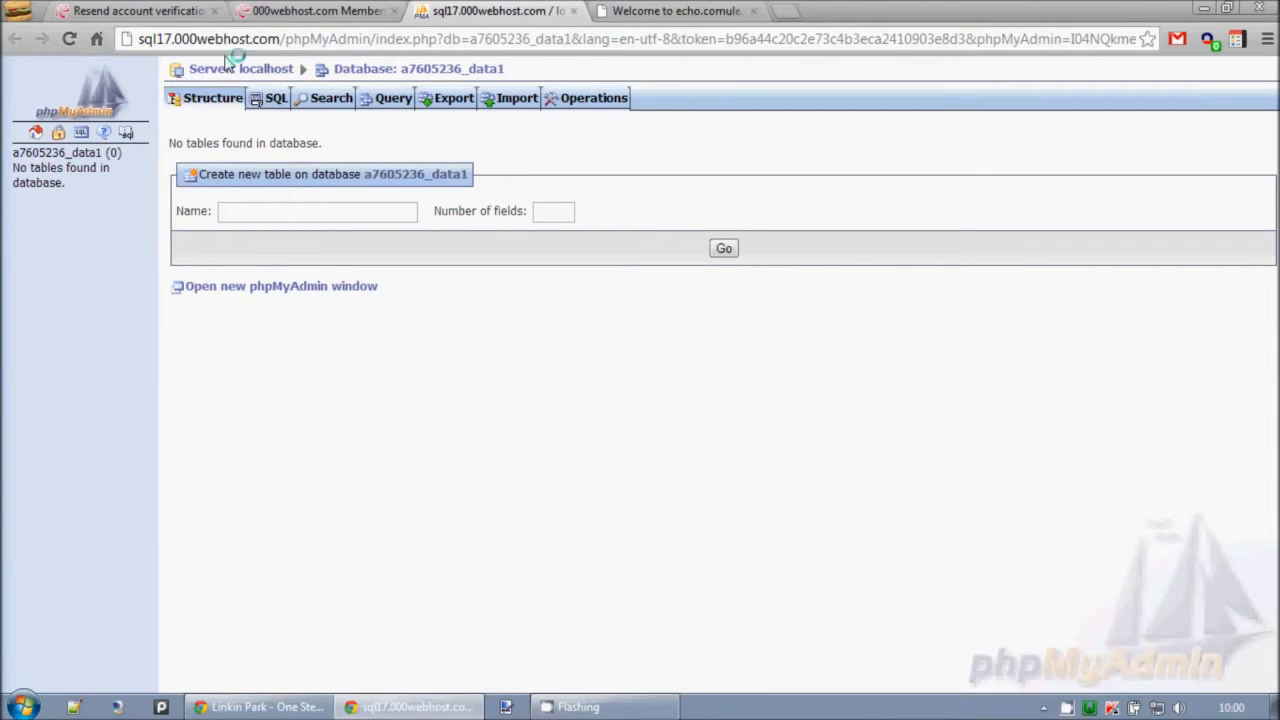
pyautogui.moveTo(79, 185); pyautogui.dragTo(11, 186)
pyautogui.click(7, 184)
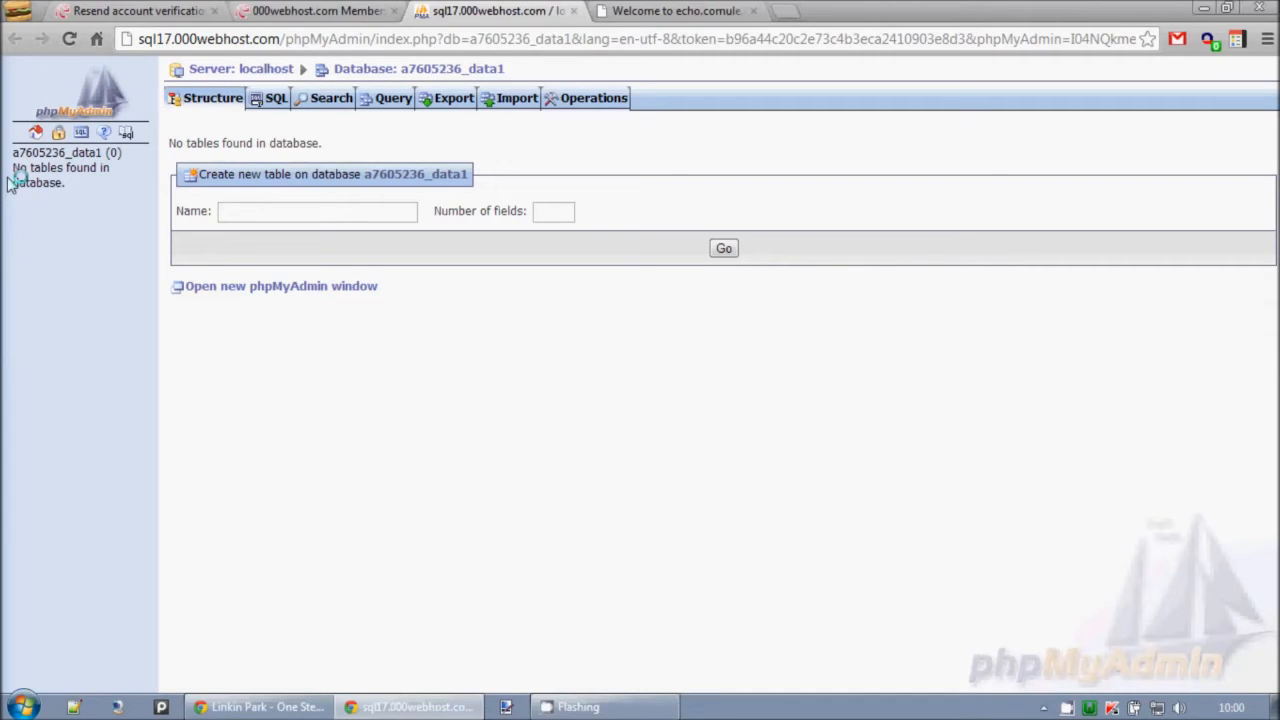
pyautogui.click(35, 136)
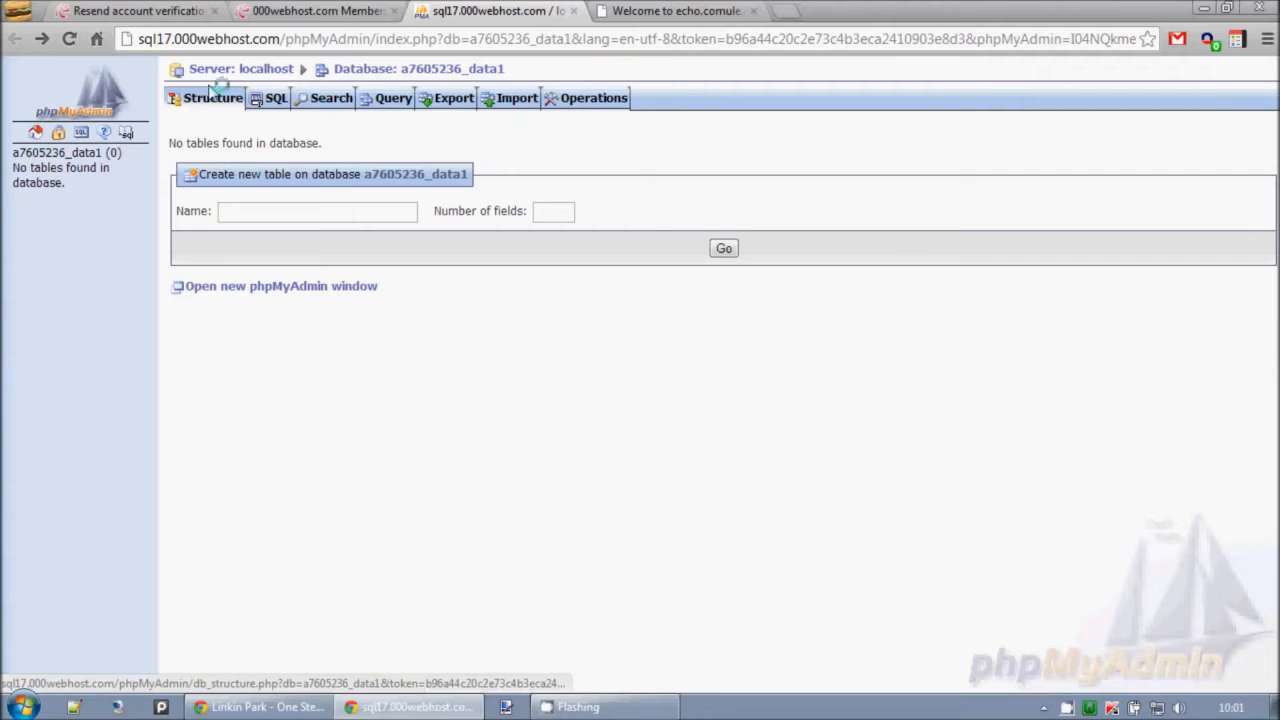
# Choose the SQL file data1 from the Desktop as the file to import into the database.
pyautogui.click(514, 106)
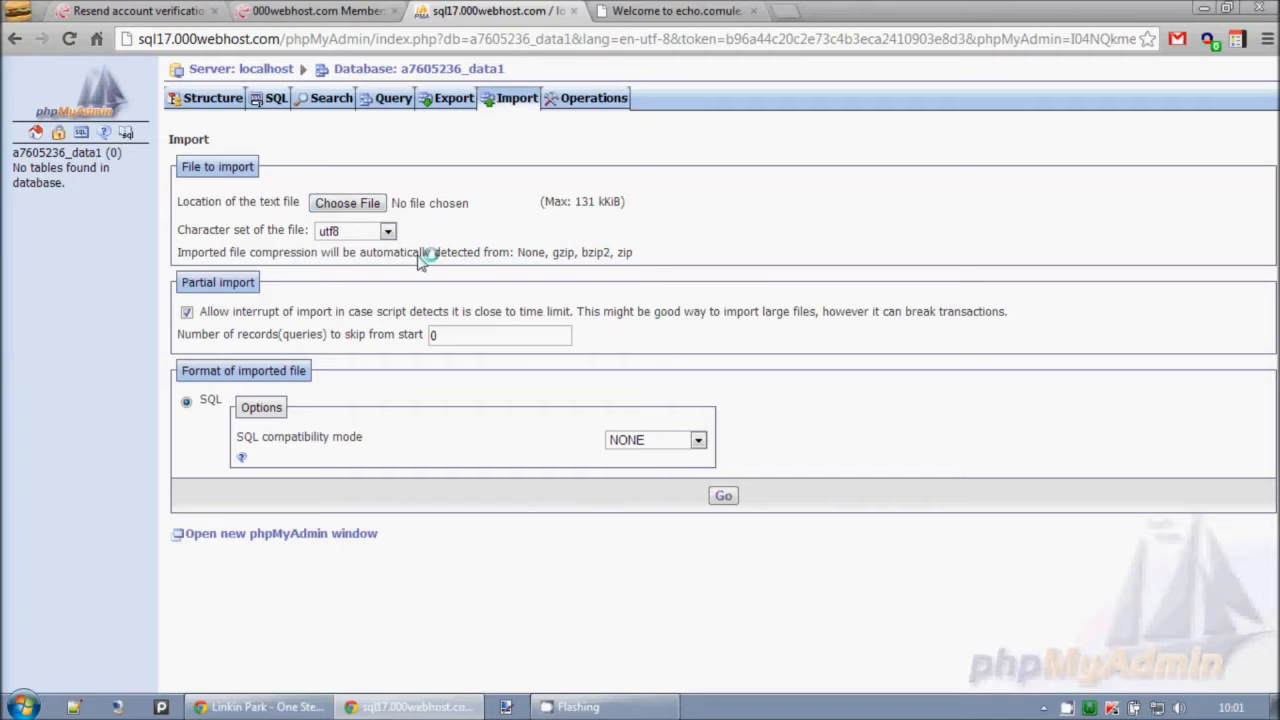
pyautogui.moveTo(194, 254); pyautogui.dragTo(740, 258)
pyautogui.click(740, 258)
pyautogui.click(372, 202)
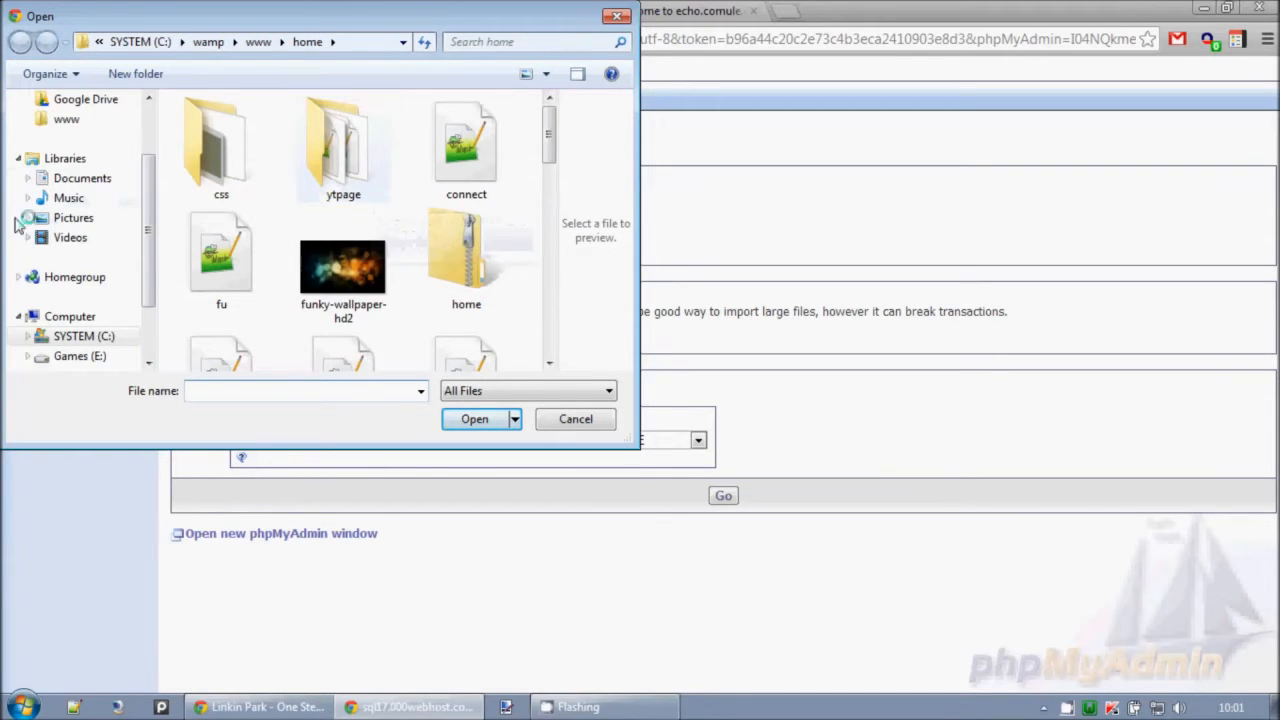
pyautogui.scroll(2, 120, 190)
pyautogui.click(72, 170)
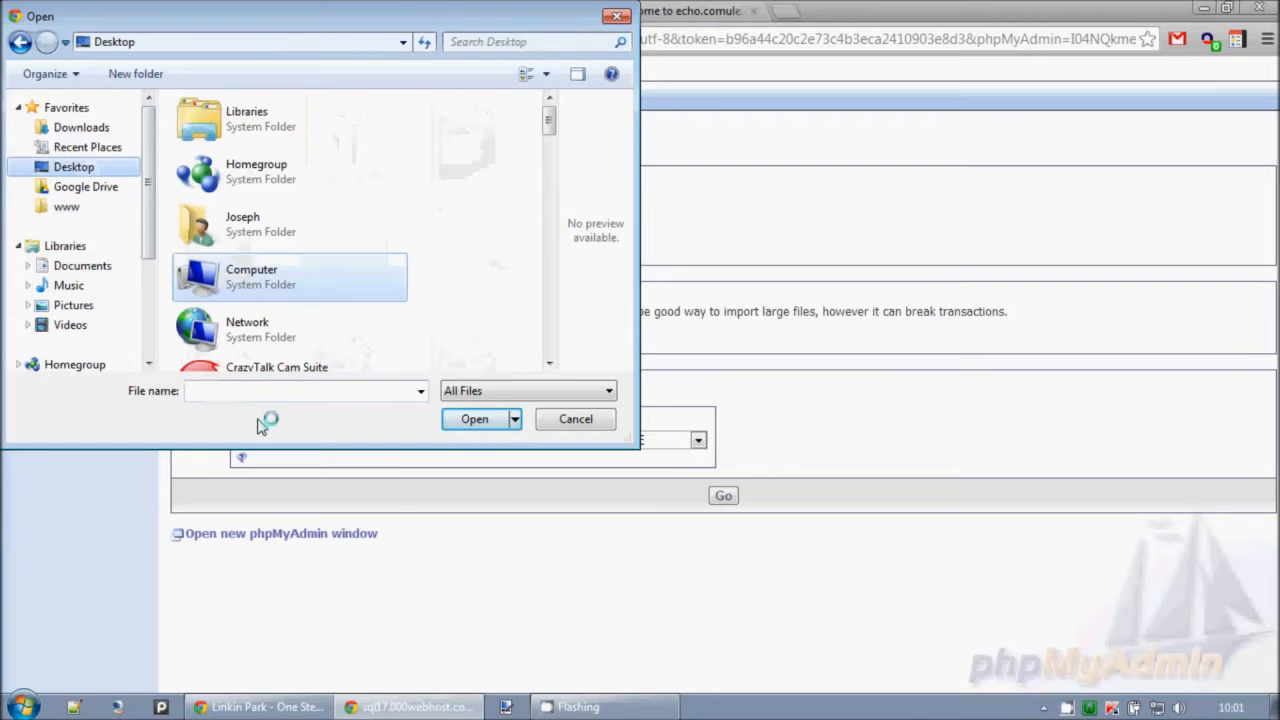
pyautogui.scroll(-3, 557, 200)
pyautogui.moveTo(557, 200); pyautogui.dragTo(557, 237)
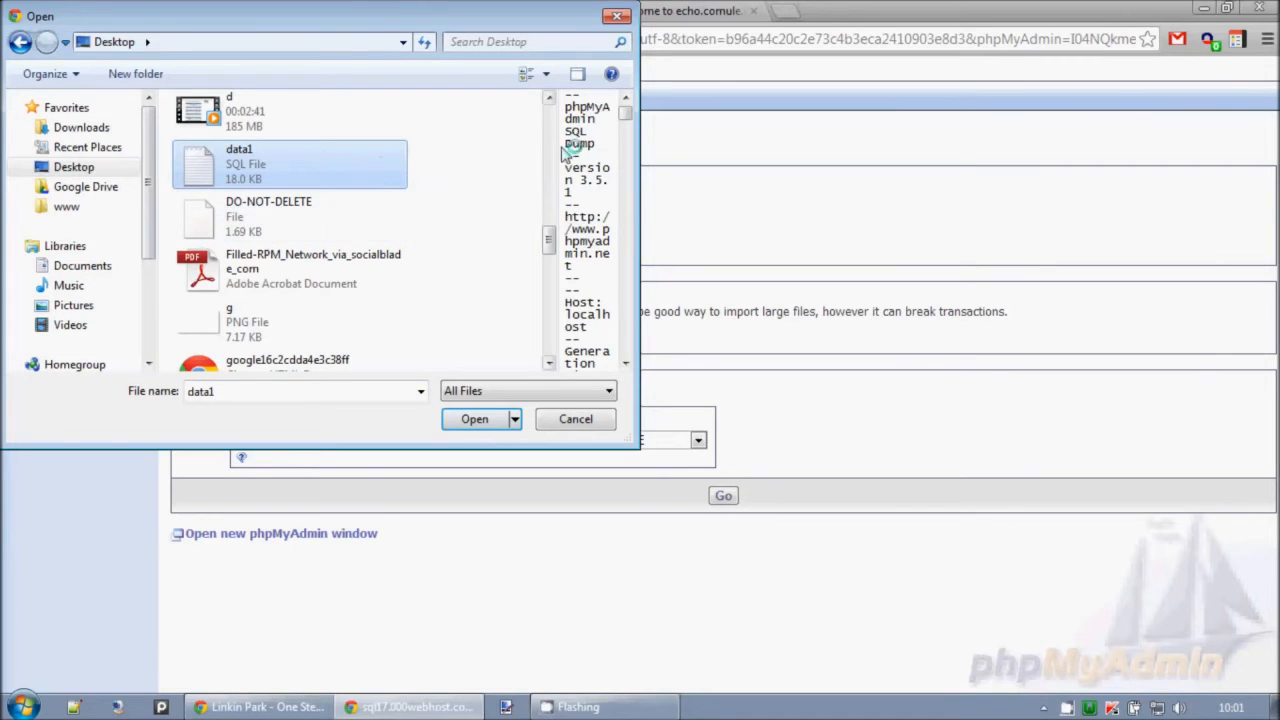
pyautogui.moveTo(626, 114); pyautogui.dragTo(607, 90)
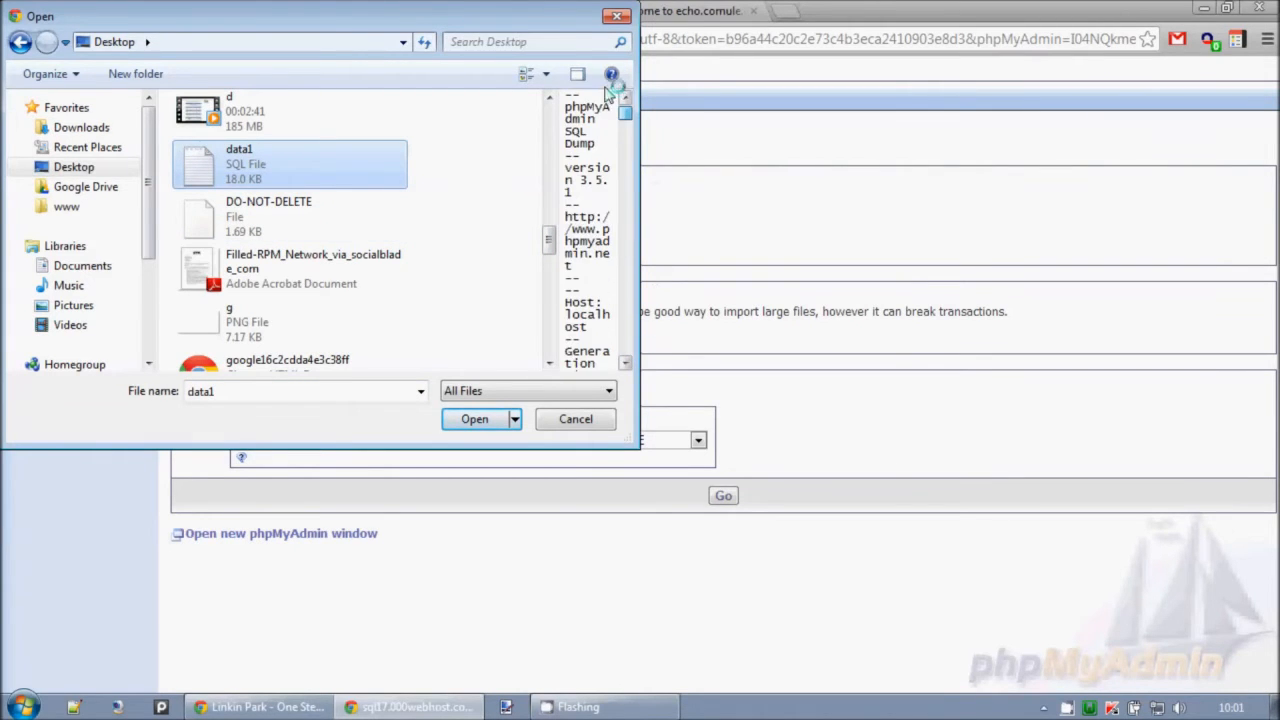
pyautogui.click(476, 420)
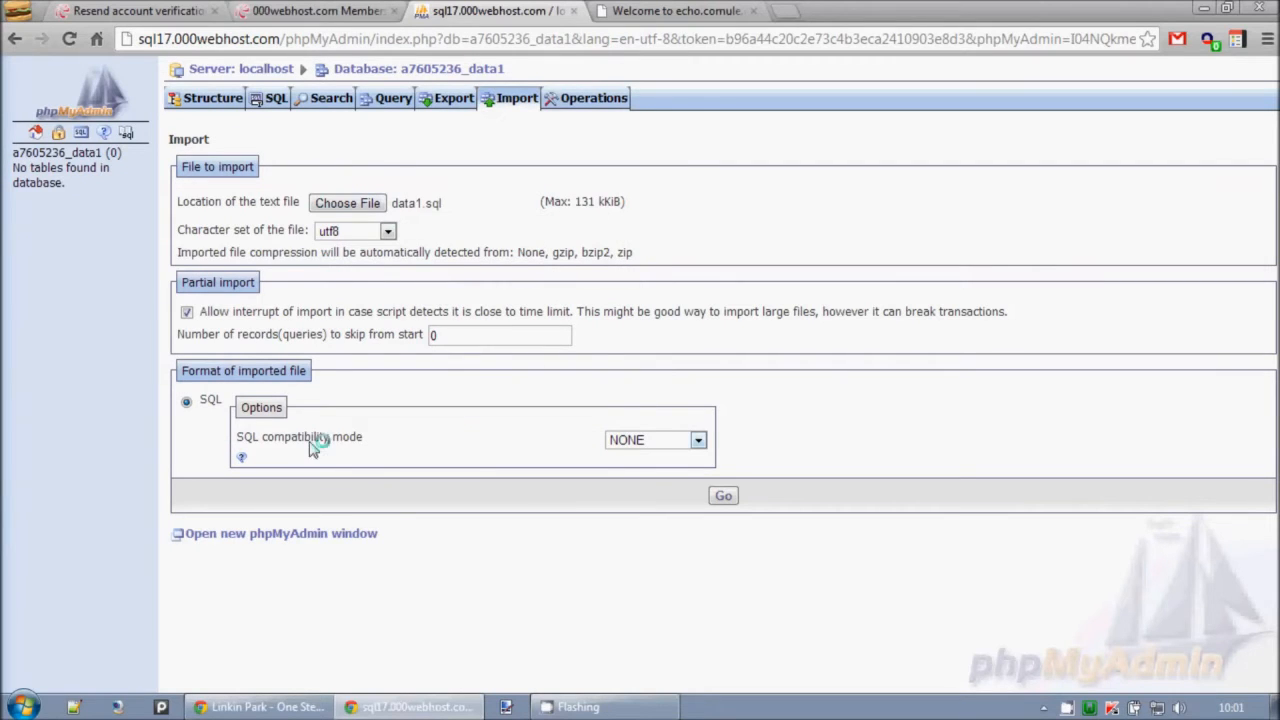
# Run the import with the SQL compatibility mode left at NONE.
pyautogui.click(652, 439)
pyautogui.click(645, 443)
pyautogui.click(720, 500)
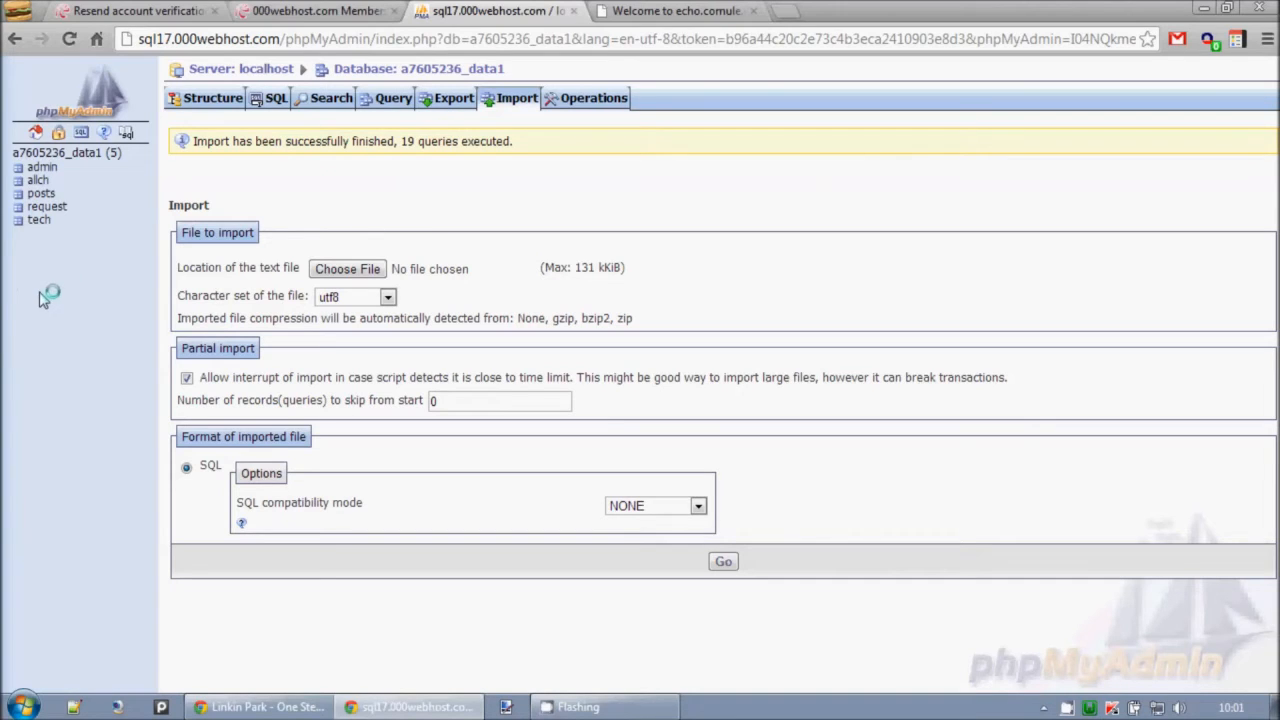
# Browse the rows of the imported allch table.
pyautogui.click(40, 180)
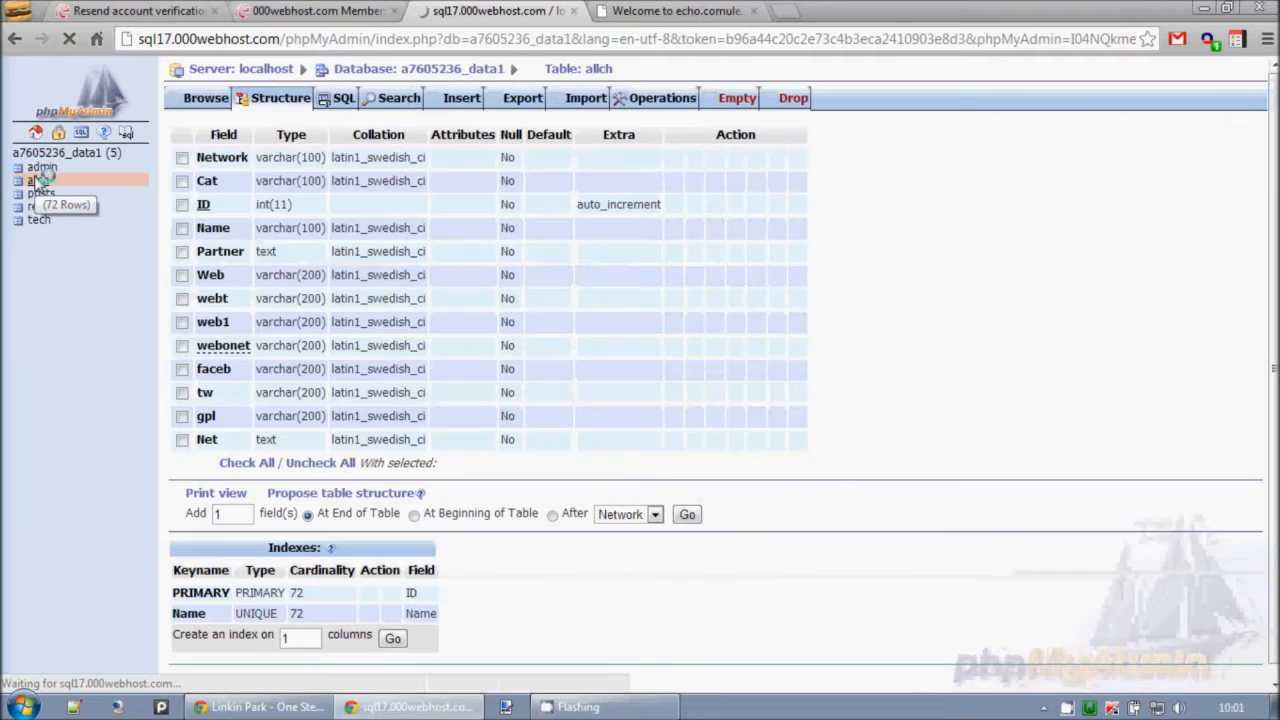
pyautogui.click(200, 100)
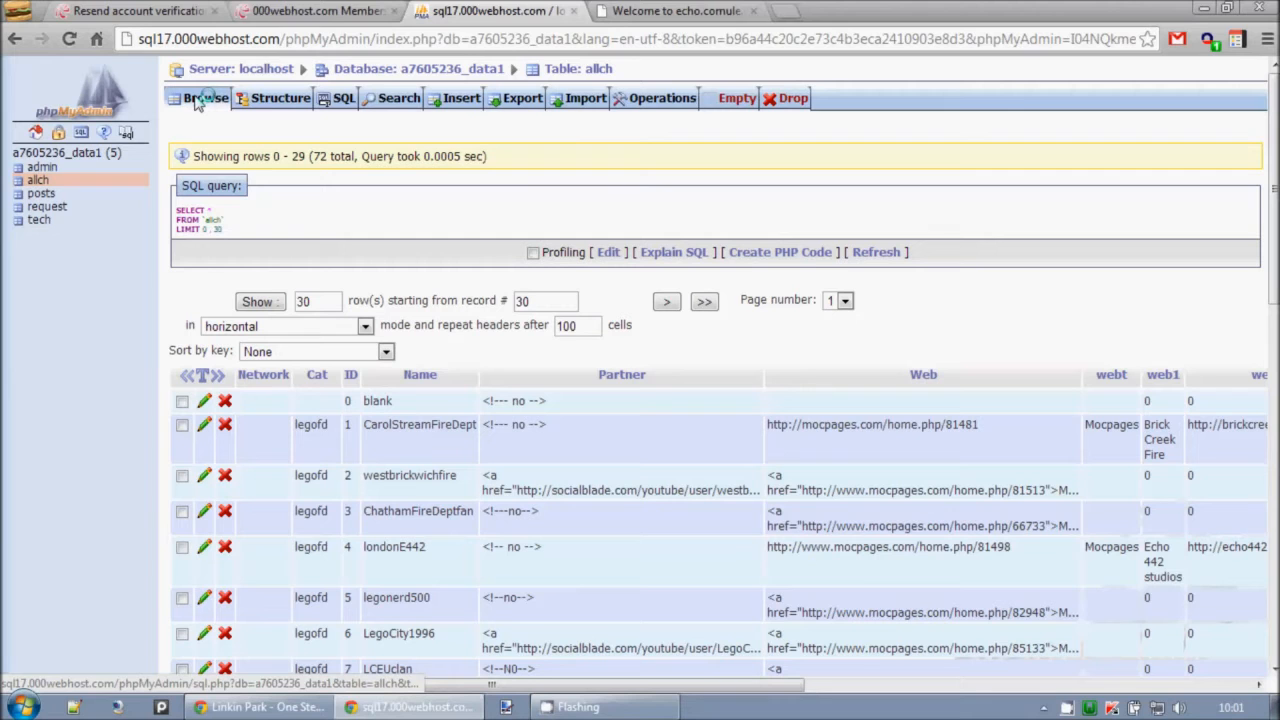
# Return to the 000webhost control panel and view the Backups page for the site.
pyautogui.click(283, 14)
pyautogui.click(646, 640)
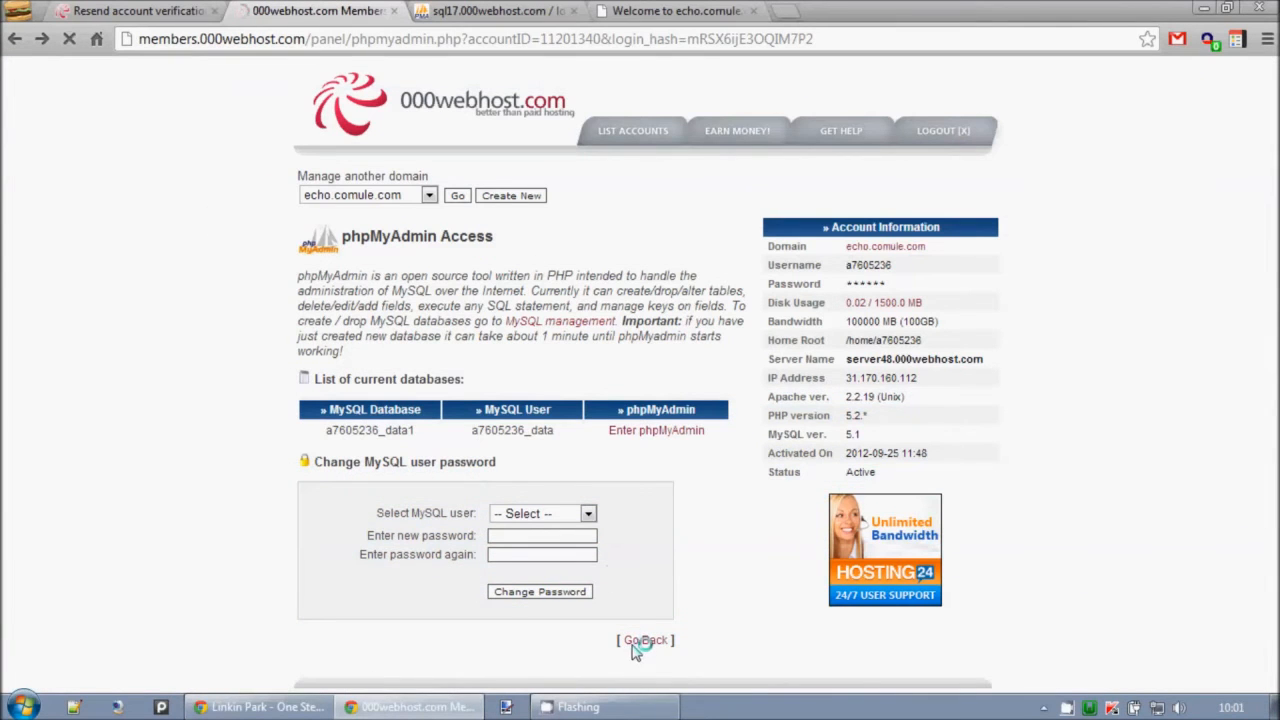
pyautogui.scroll(-5, 607, 452)
pyautogui.scroll(-3, 607, 452)
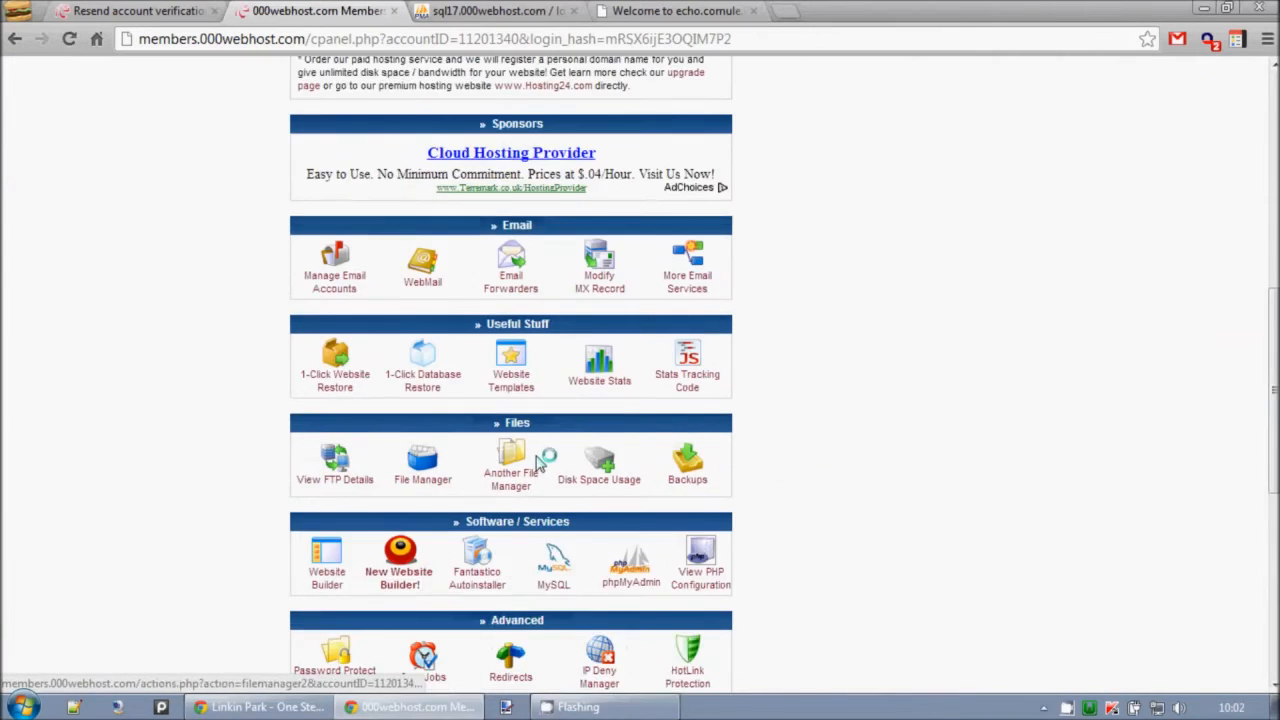
pyautogui.click(692, 375)
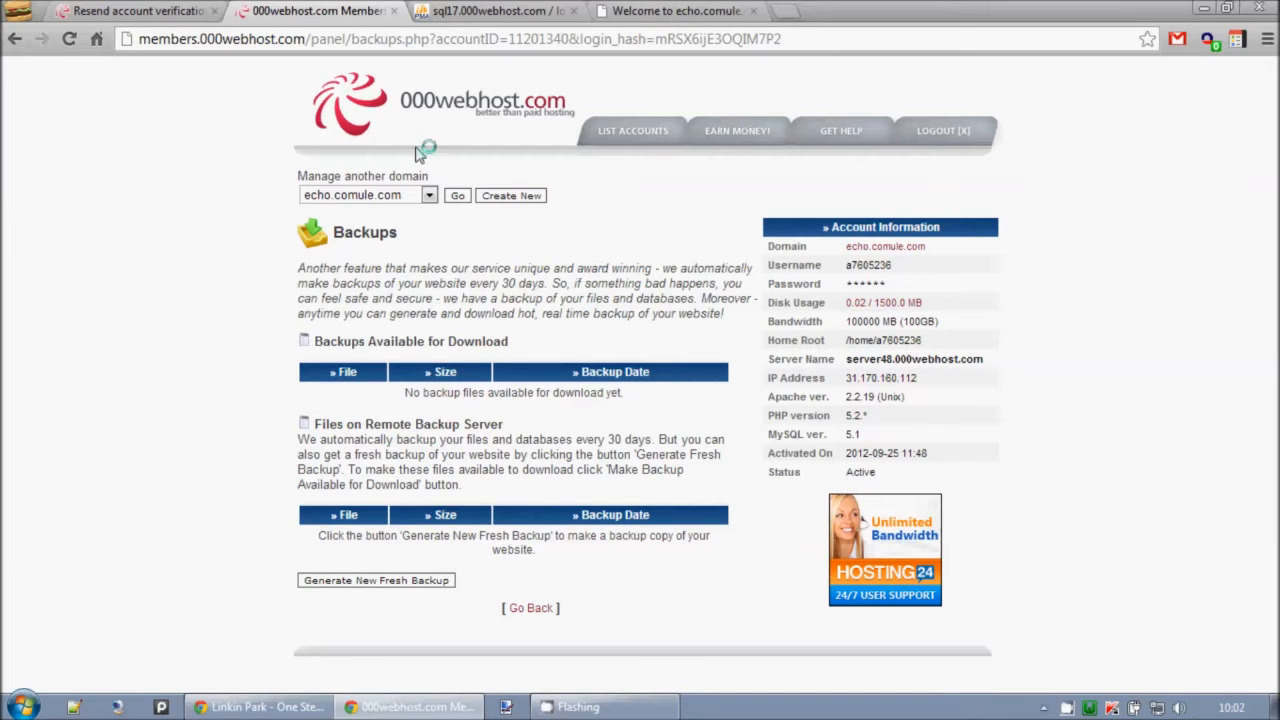
# Review the export options for the allch table in phpMyAdmin, including the SQL format and SQL compatibility mode.
pyautogui.click(489, 10)
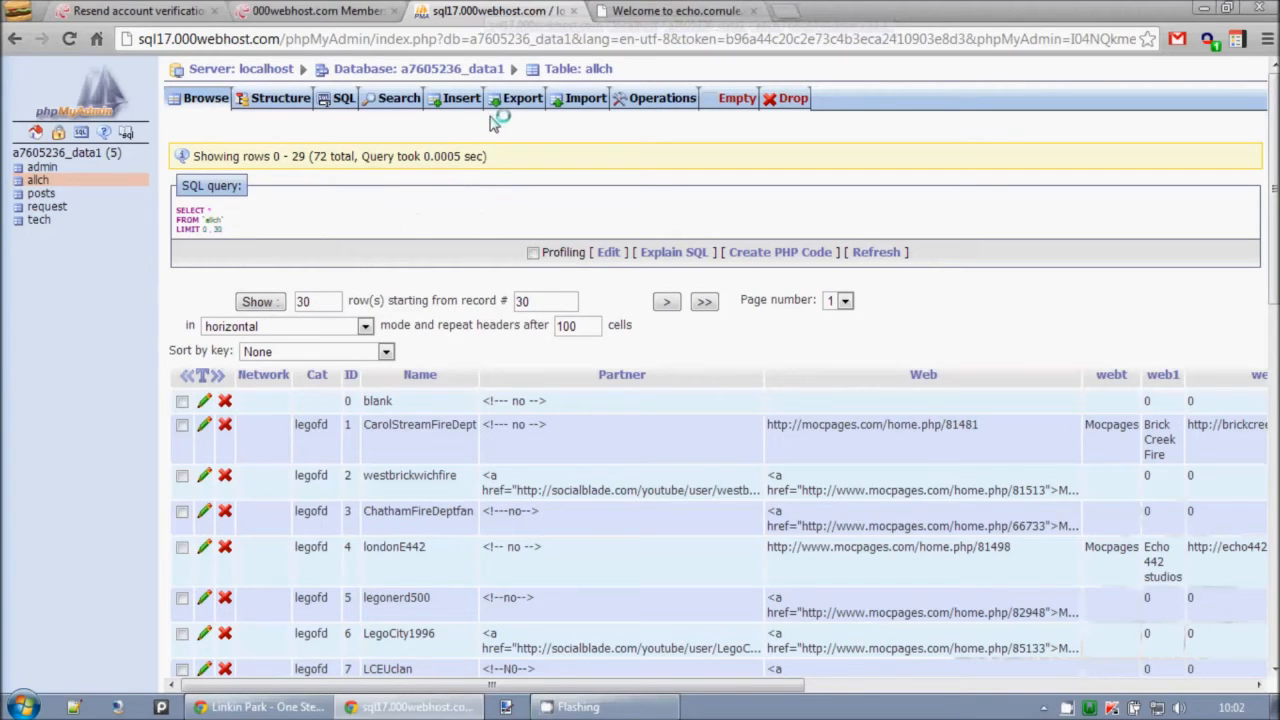
pyautogui.click(520, 98)
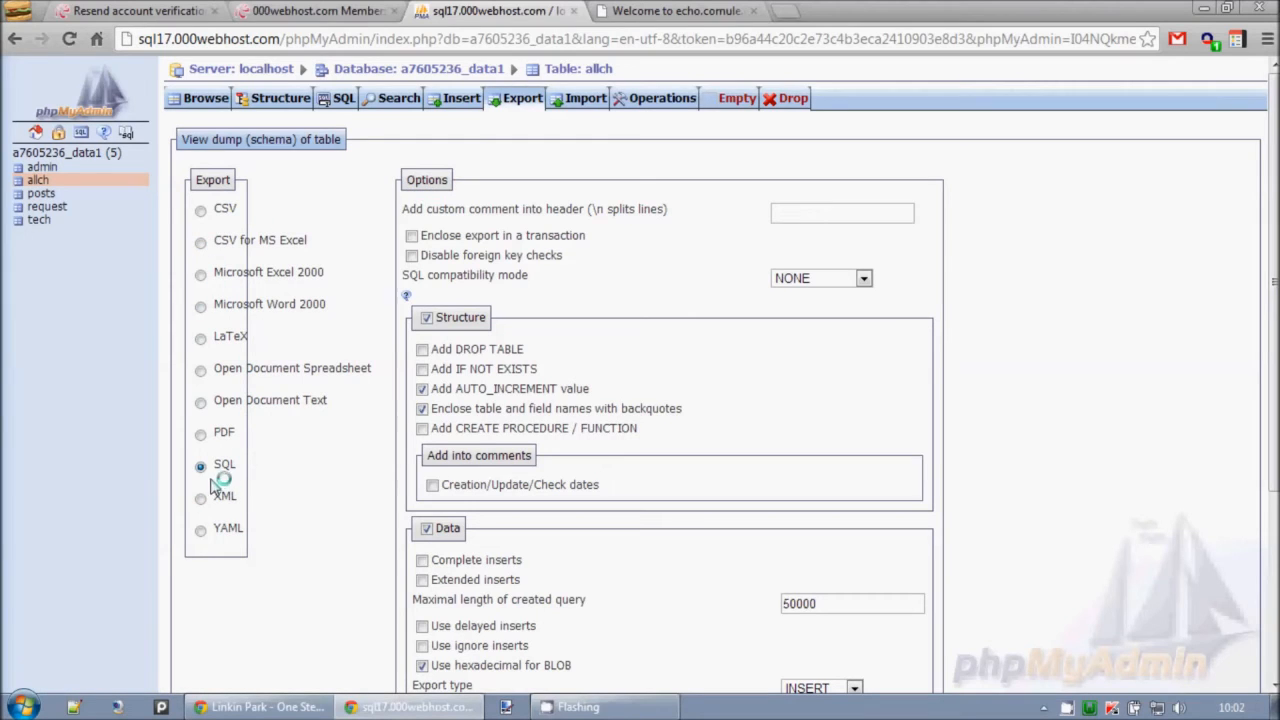
pyautogui.doubleClick(243, 441)
pyautogui.click(244, 425)
pyautogui.moveTo(223, 392); pyautogui.dragTo(317, 386)
pyautogui.click(309, 387)
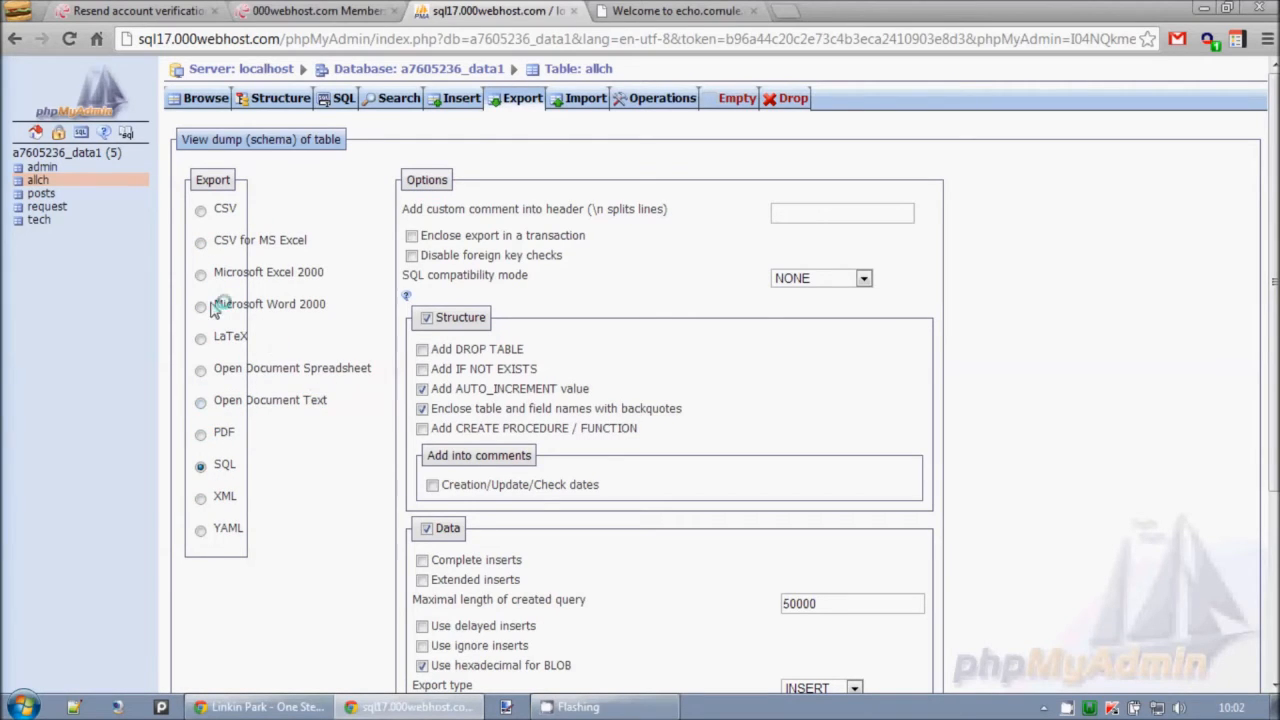
pyautogui.tripleClick(228, 464)
pyautogui.click(650, 273)
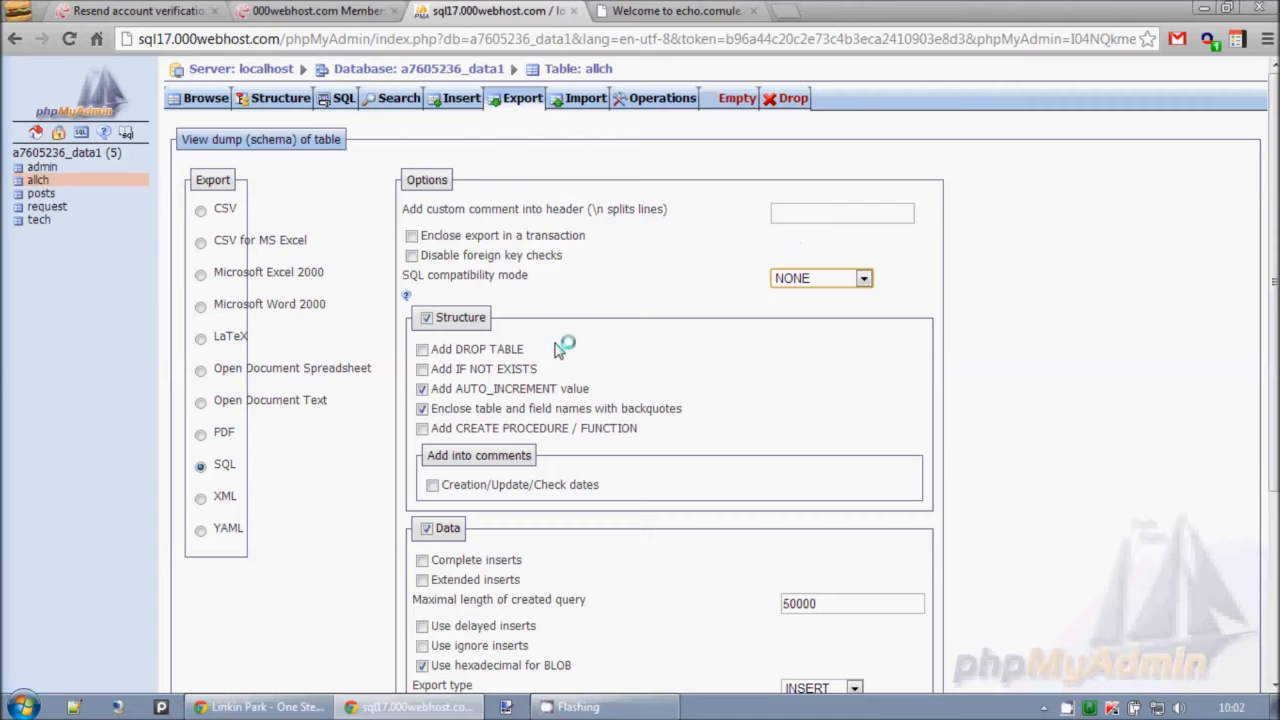
pyautogui.scroll(-3, 540, 326)
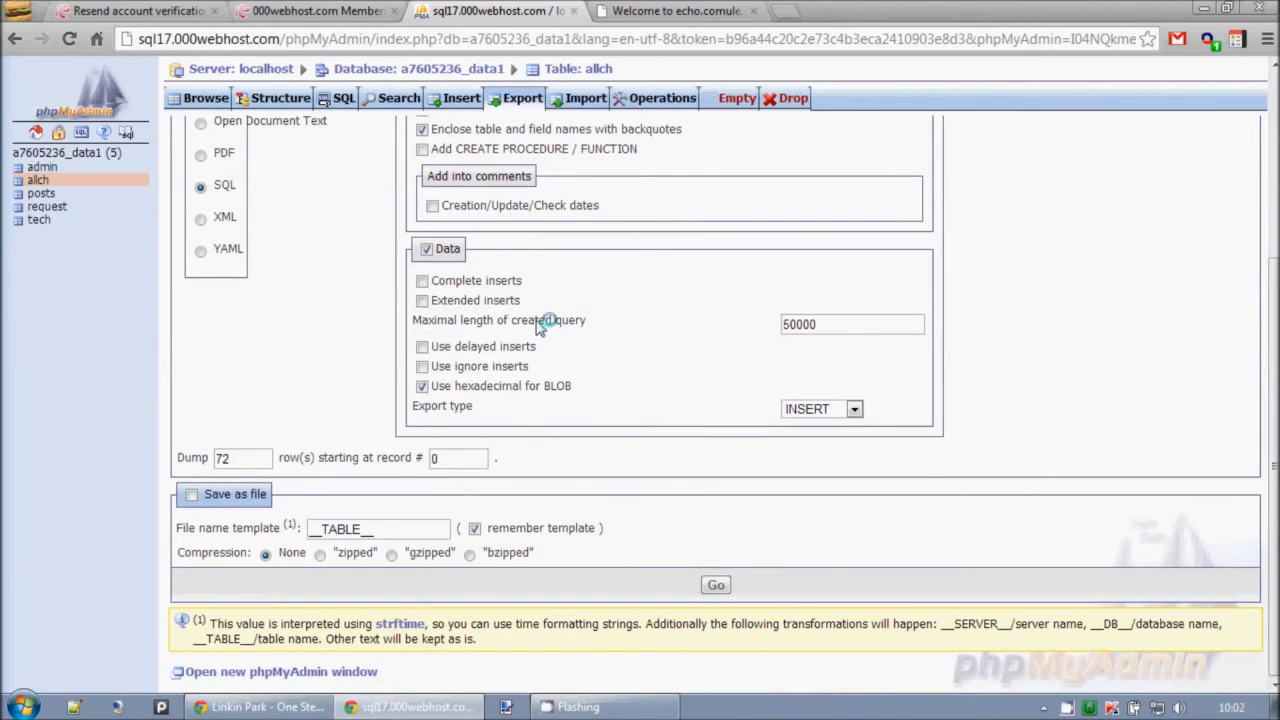
pyautogui.scroll(3, 360, 362)
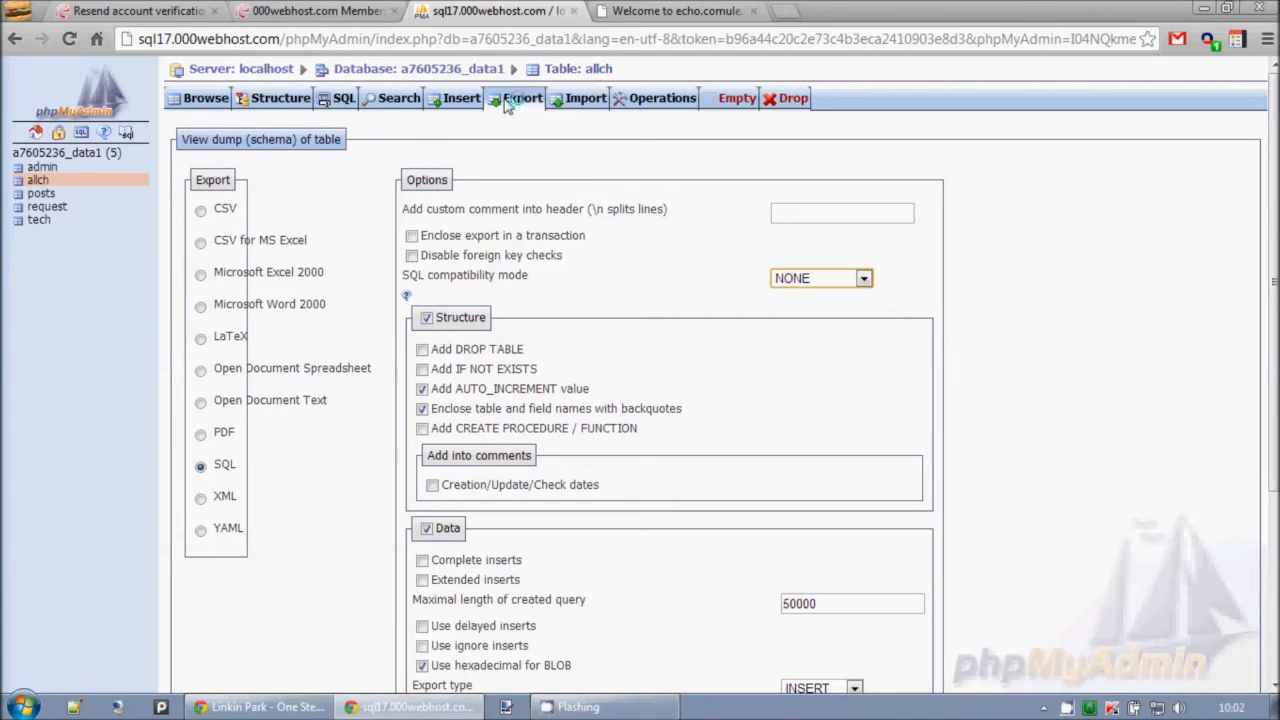
# Open the export options for the whole data1 database and select all of its tables.
pyautogui.click(30, 154)
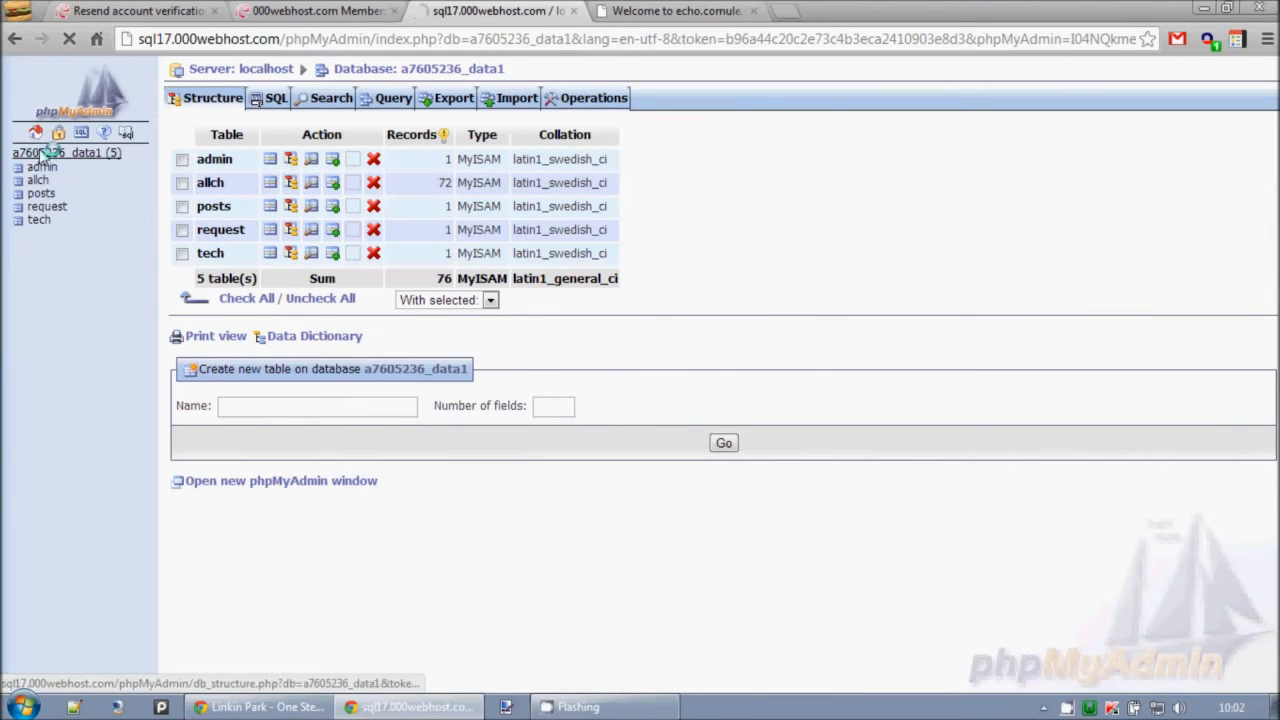
pyautogui.click(450, 97)
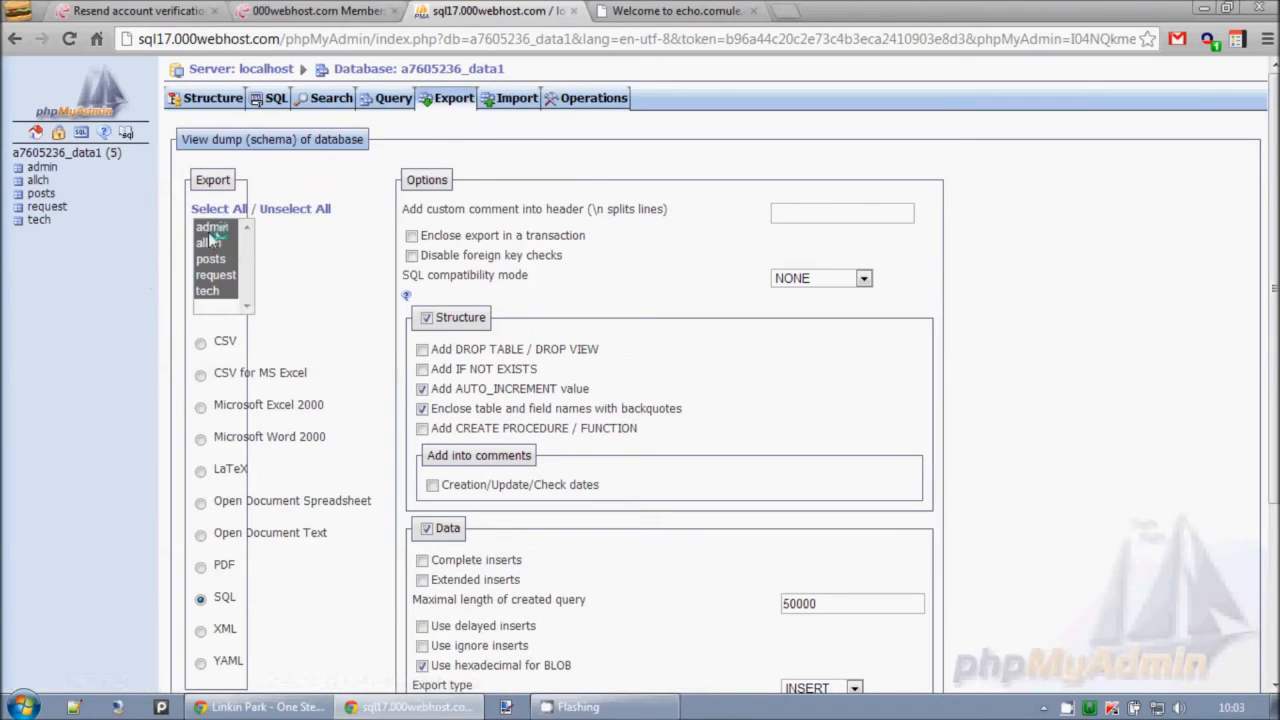
pyautogui.click(211, 292)
pyautogui.click(211, 276)
pyautogui.click(210, 260)
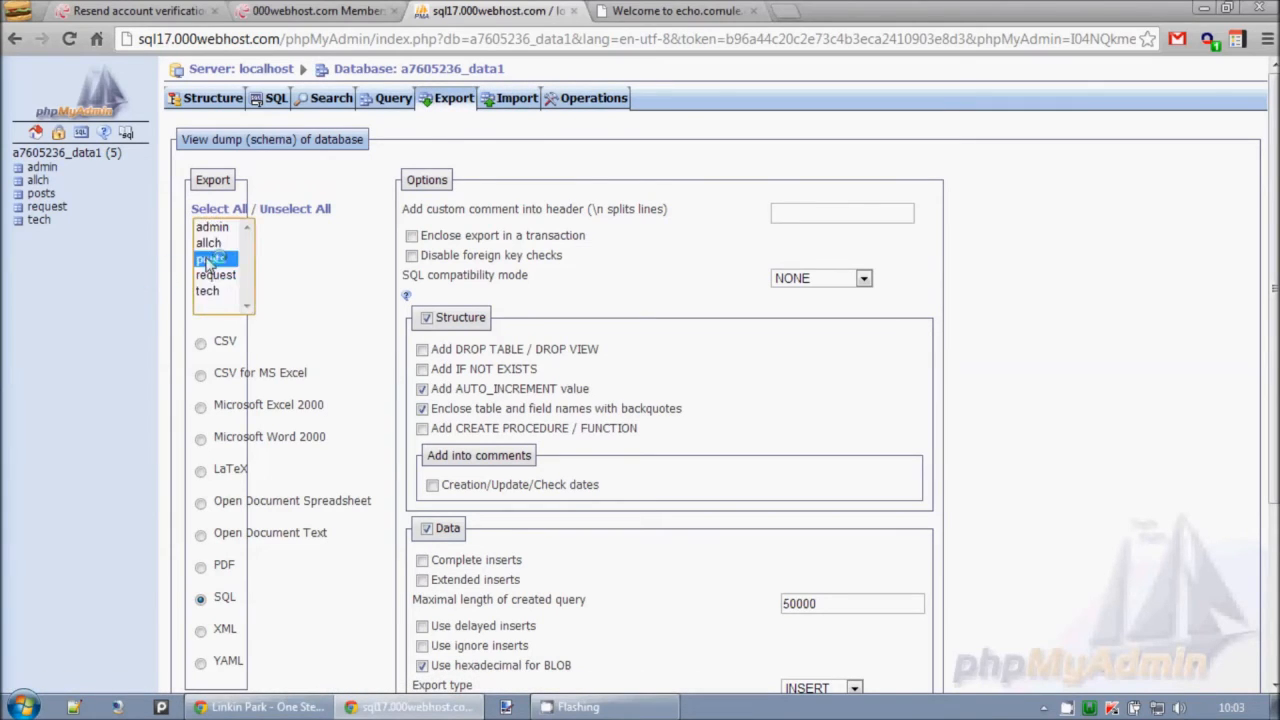
pyautogui.click(208, 244)
pyautogui.click(222, 210)
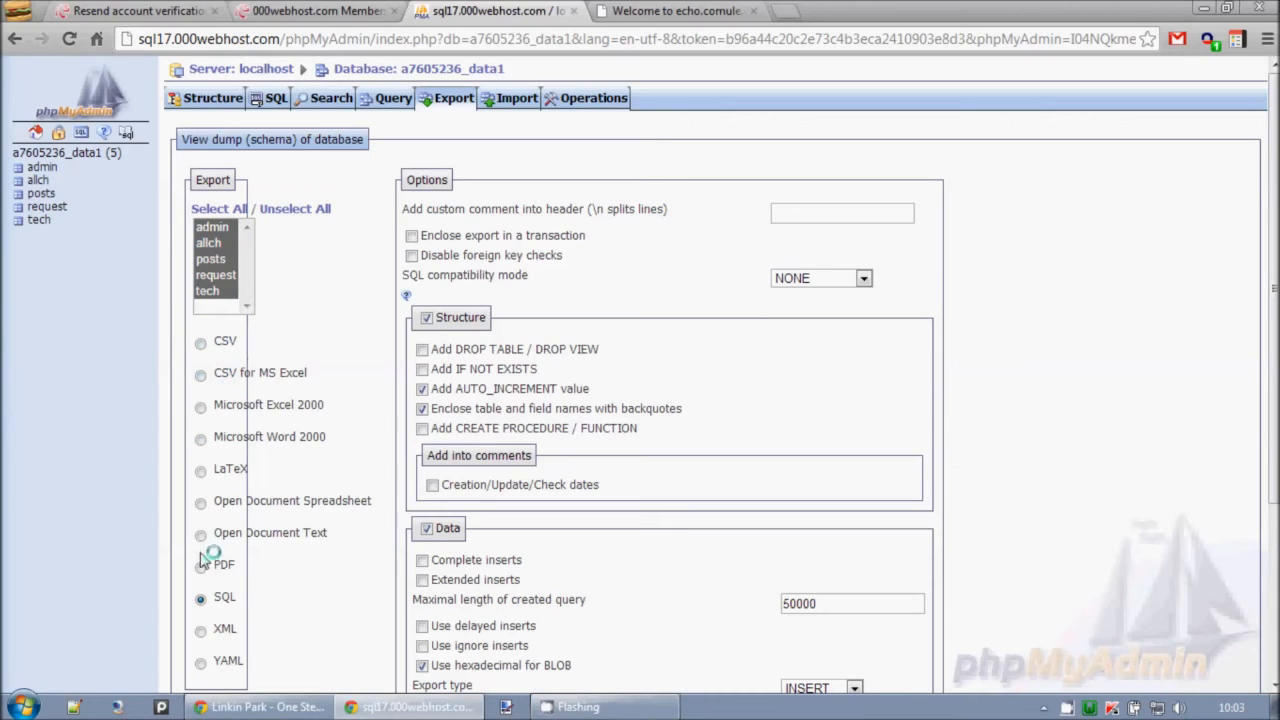
# Export the data1 database in SQL format with Save as file off, and look over the on-screen dump.
pyautogui.doubleClick(220, 597)
pyautogui.click(250, 600)
pyautogui.doubleClick(222, 598)
pyautogui.scroll(-3, 722, 505)
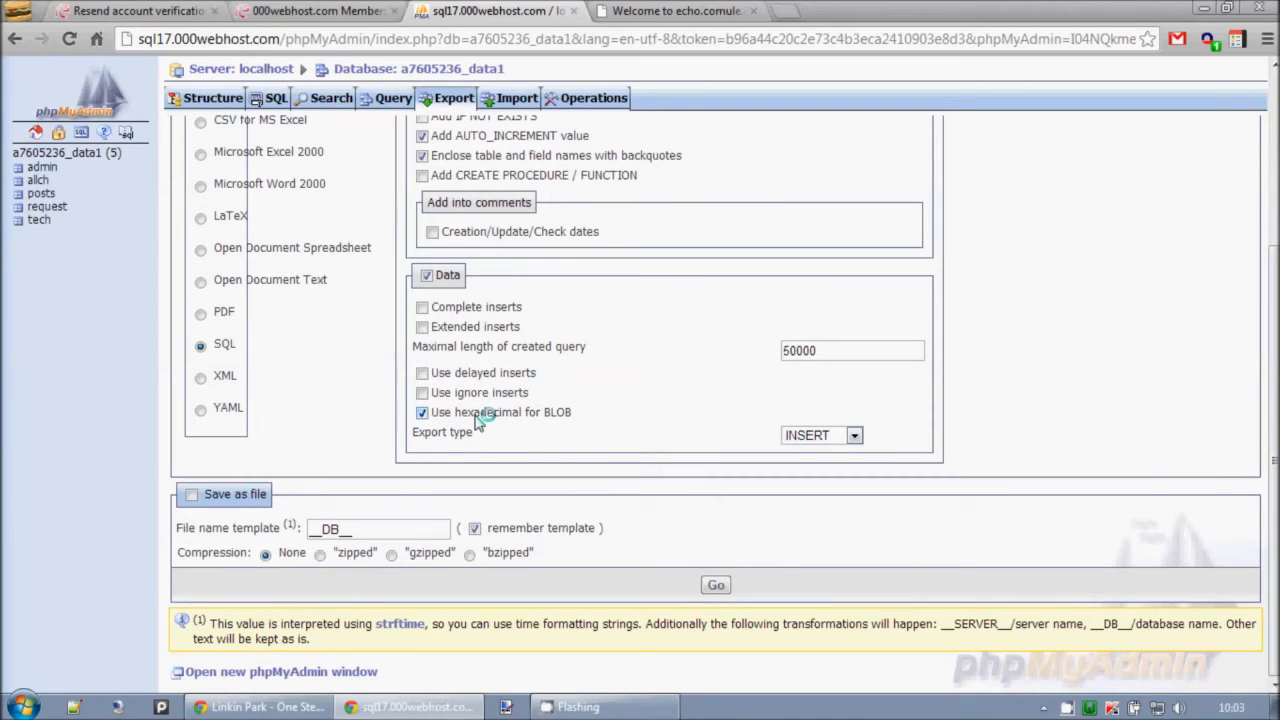
pyautogui.moveTo(400, 530); pyautogui.dragTo(291, 538)
pyautogui.click(367, 497)
pyautogui.click(716, 585)
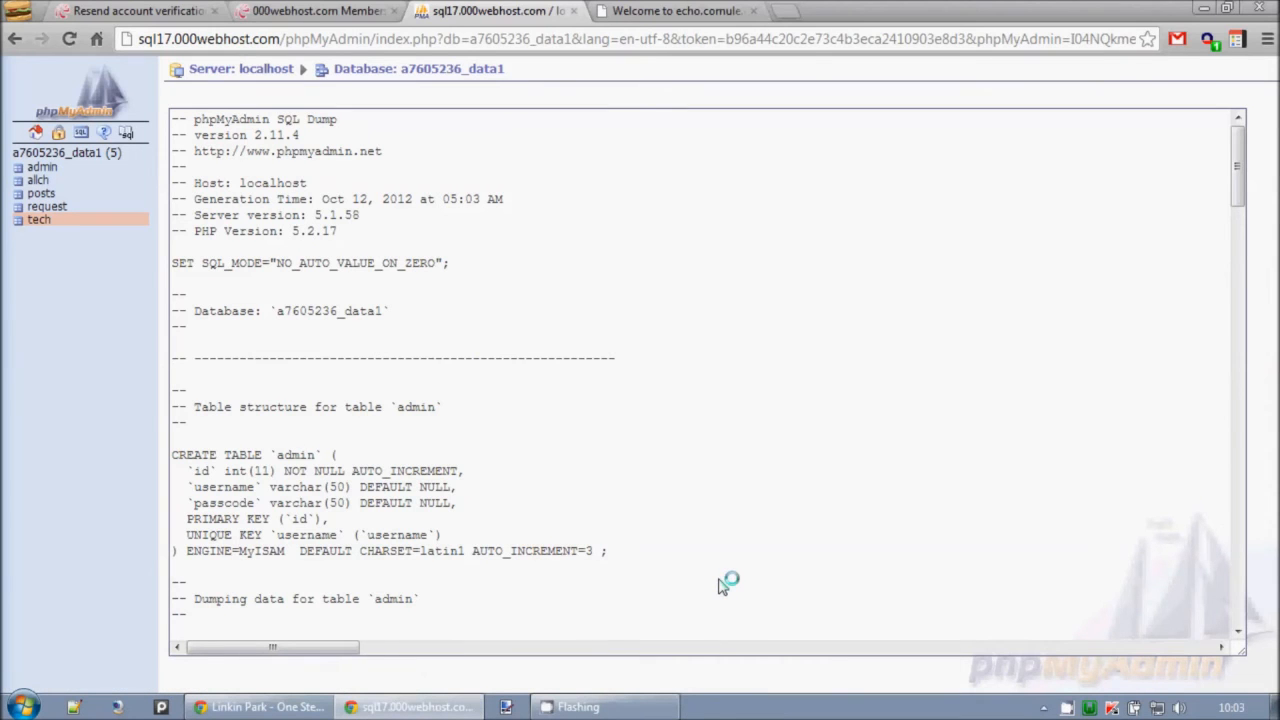
pyautogui.scroll(-10, 463, 349)
pyautogui.scroll(10, 497, 380)
# Start a new export of the whole data1 database with Save as file enabled, and cancel the file save.
pyautogui.click(85, 153)
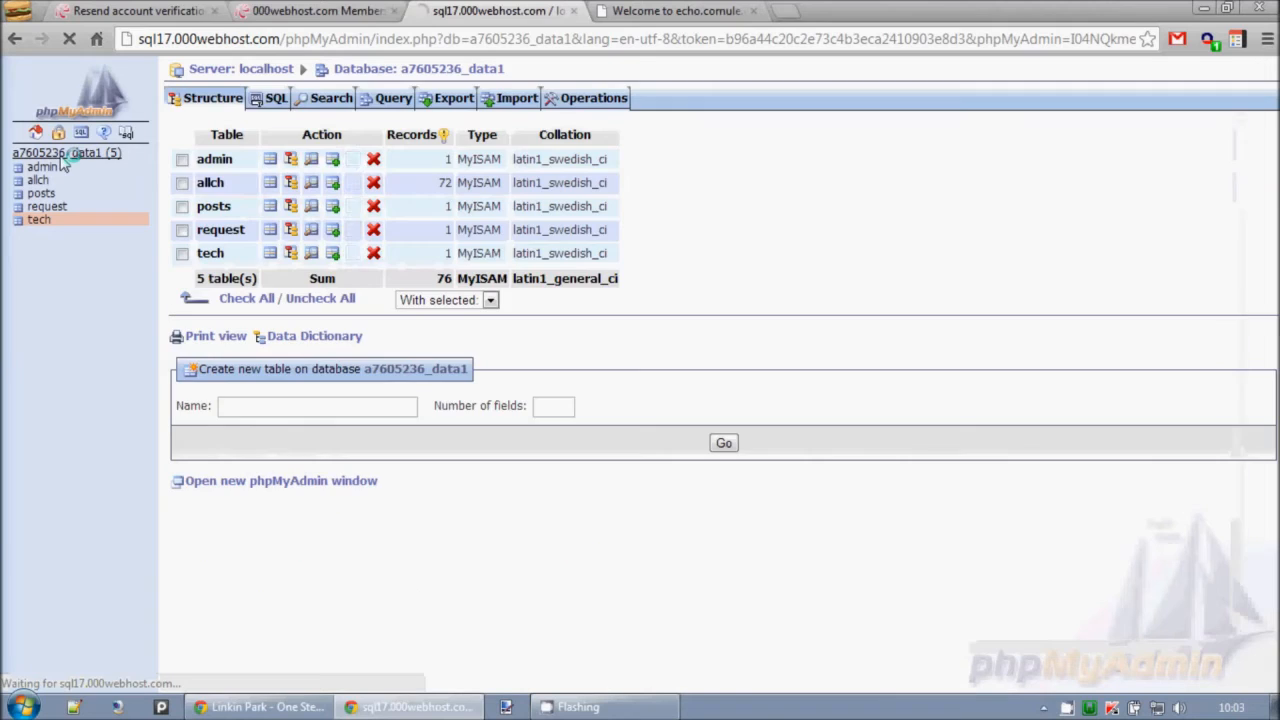
pyautogui.click(445, 97)
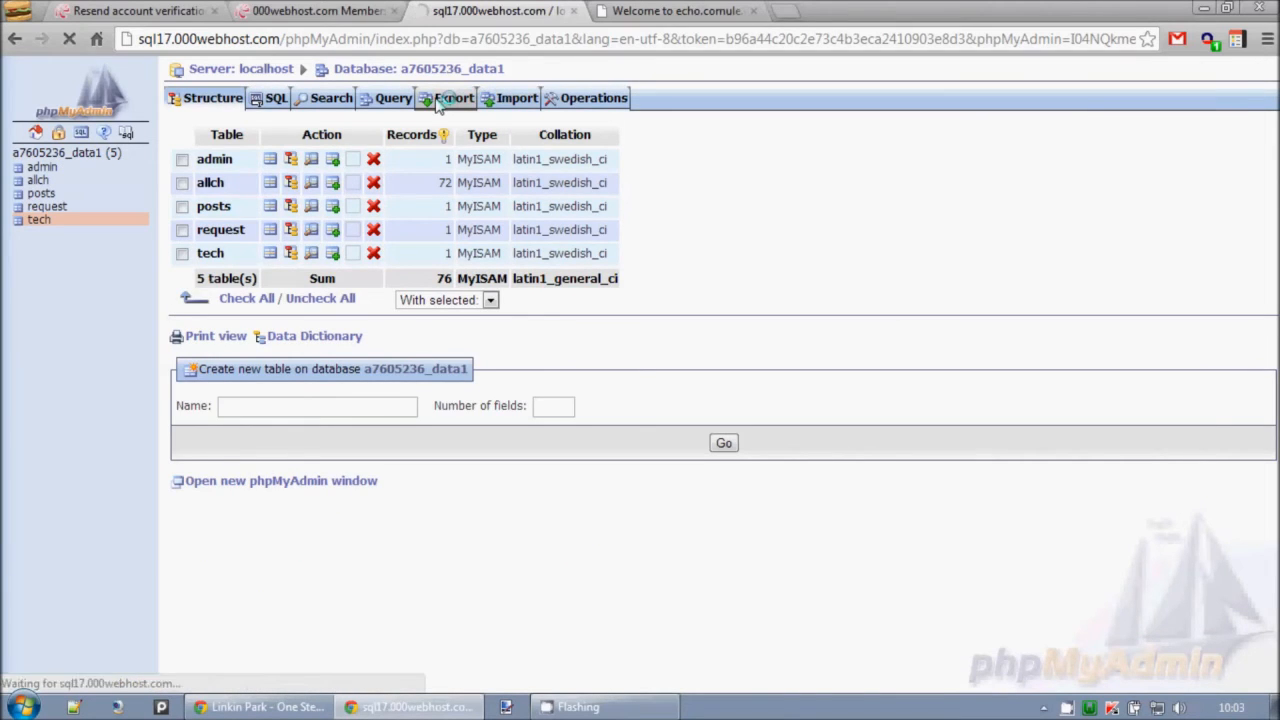
pyautogui.scroll(-2, 465, 310)
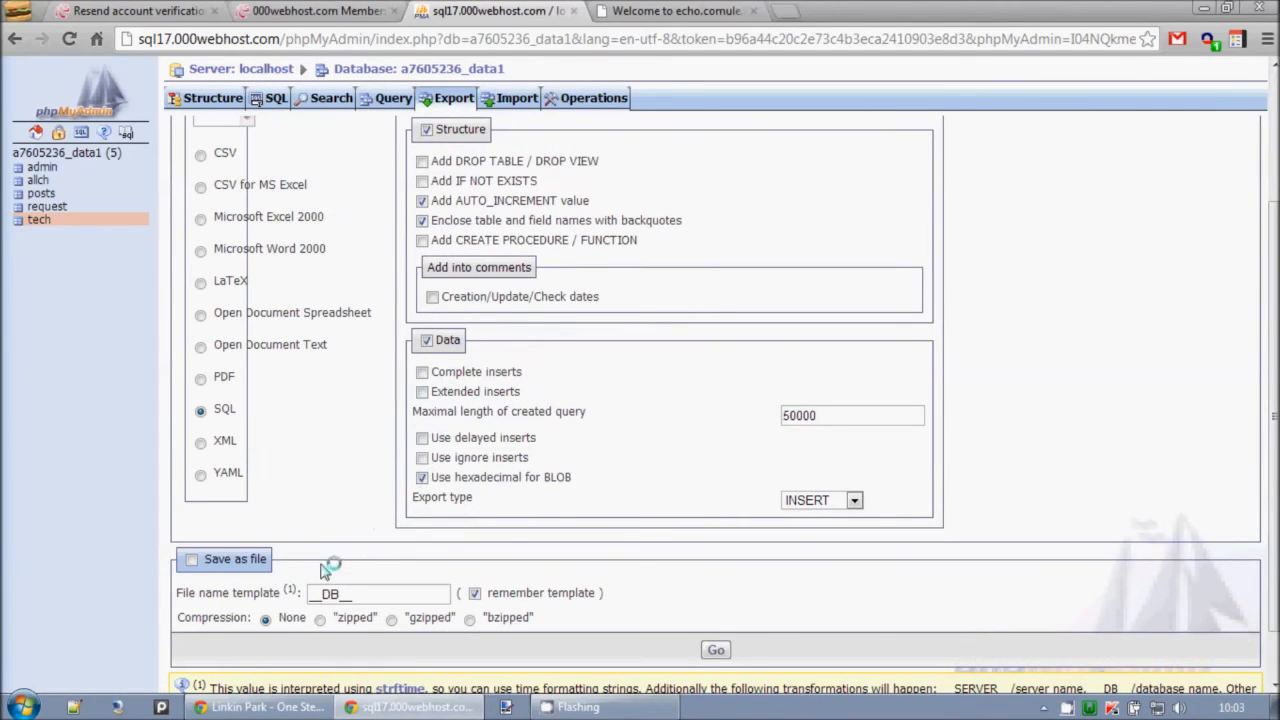
pyautogui.click(193, 561)
pyautogui.click(716, 651)
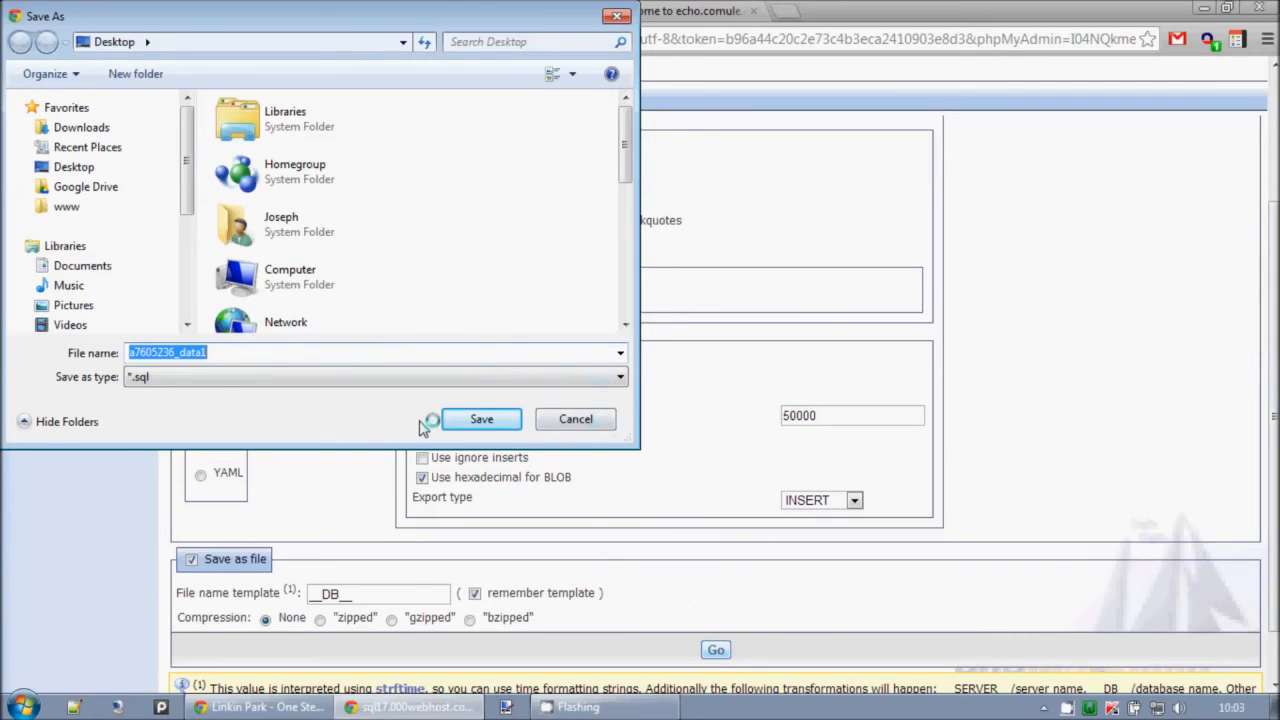
pyautogui.click(575, 420)
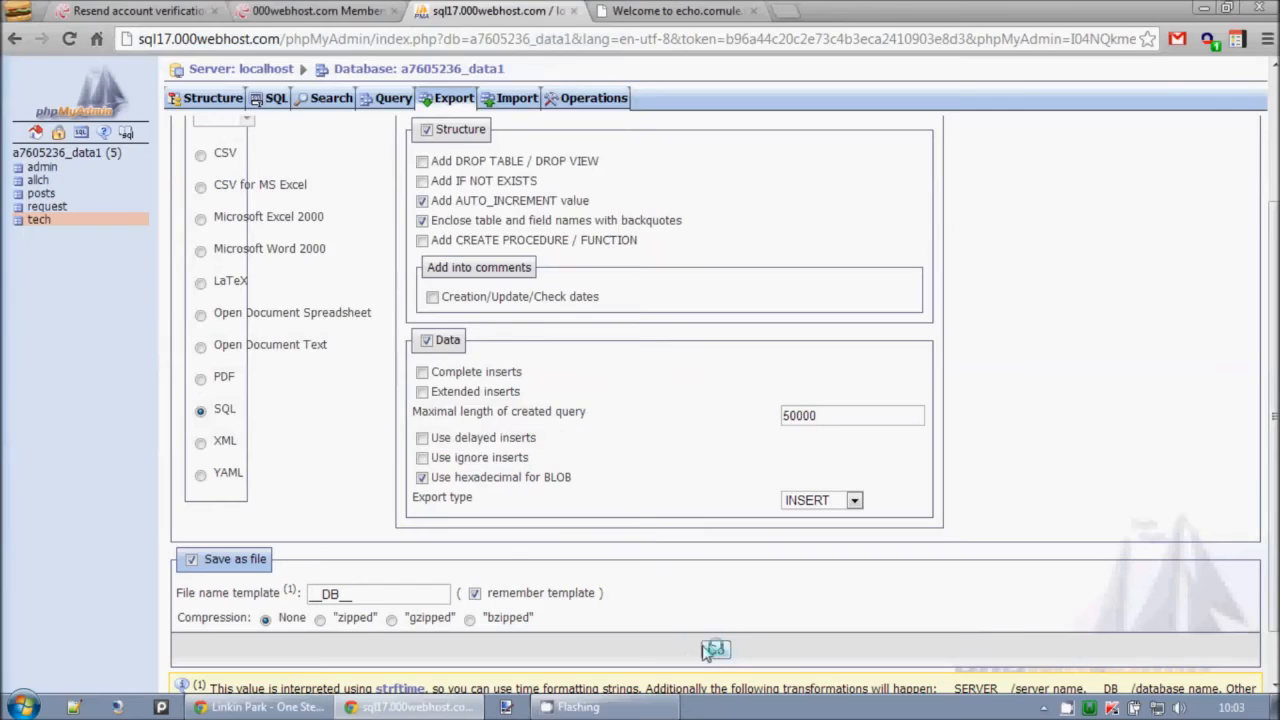
# Turn off Save as file, export the database again, and read through the SQL dump from admin to tech.
pyautogui.click(244, 560)
pyautogui.click(716, 651)
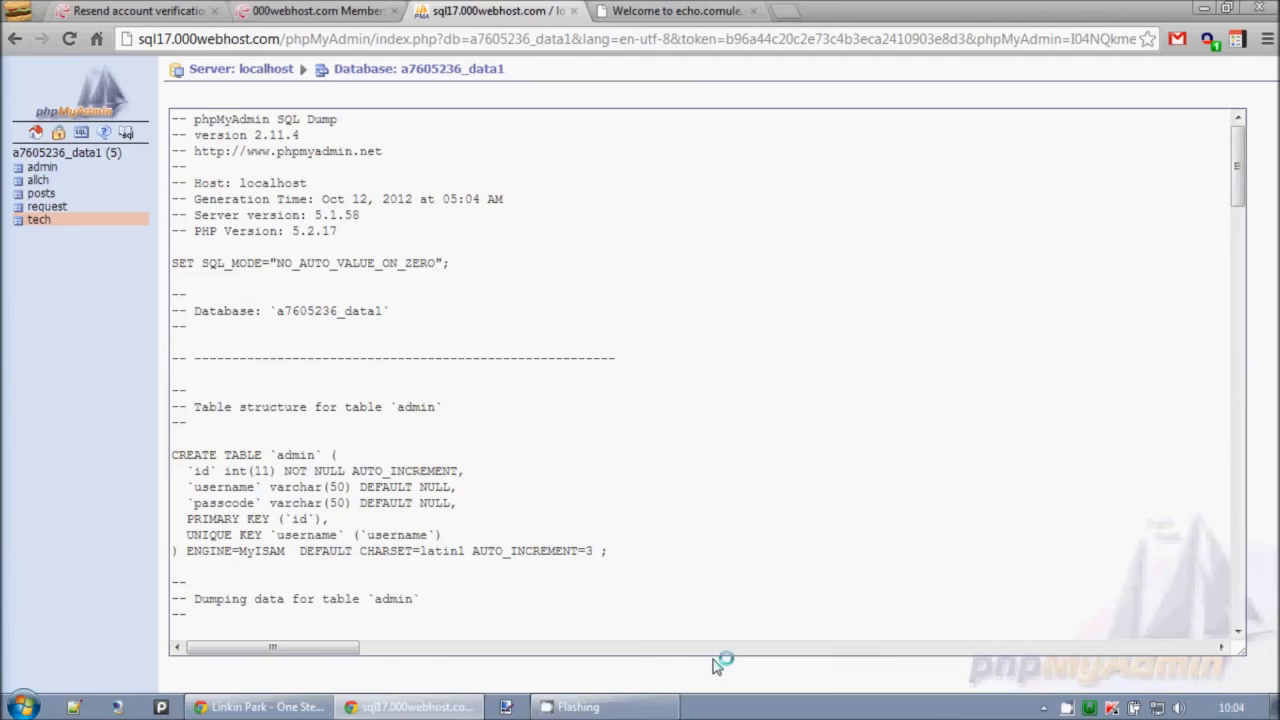
pyautogui.scroll(-15, 750, 475)
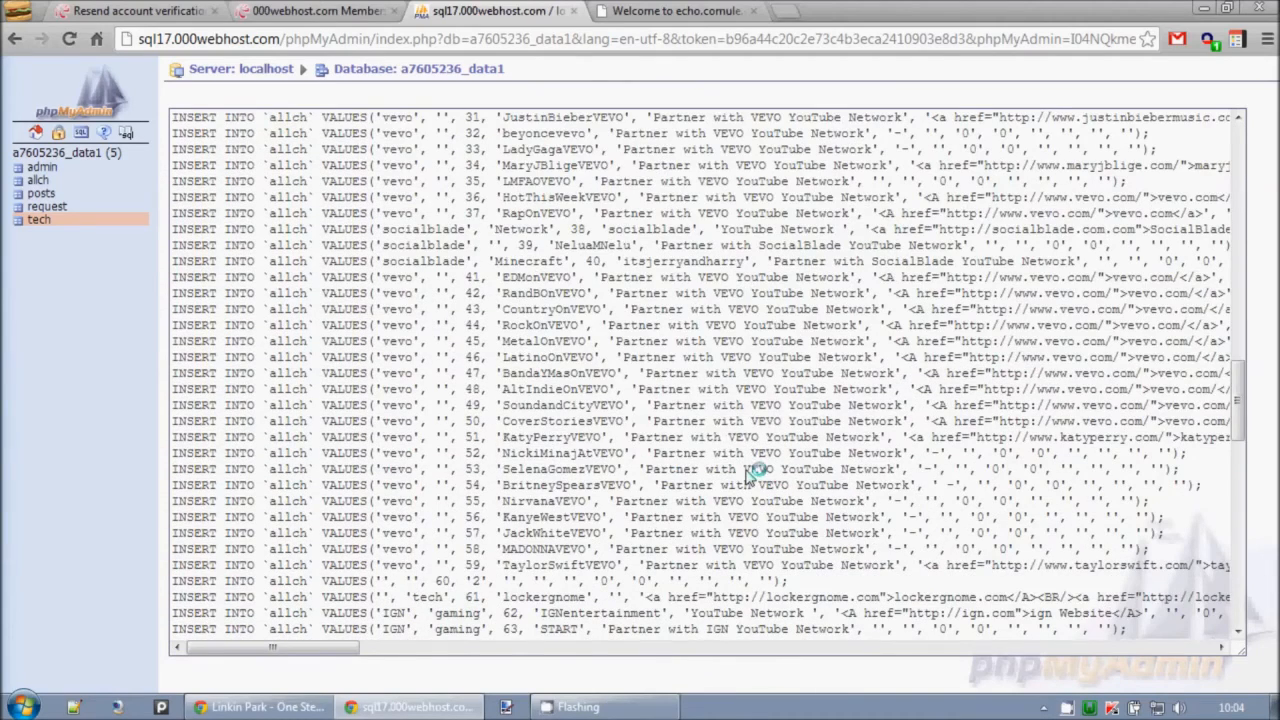
pyautogui.scroll(-1, 697, 400)
pyautogui.scroll(1, 697, 400)
pyautogui.scroll(-15, 466, 228)
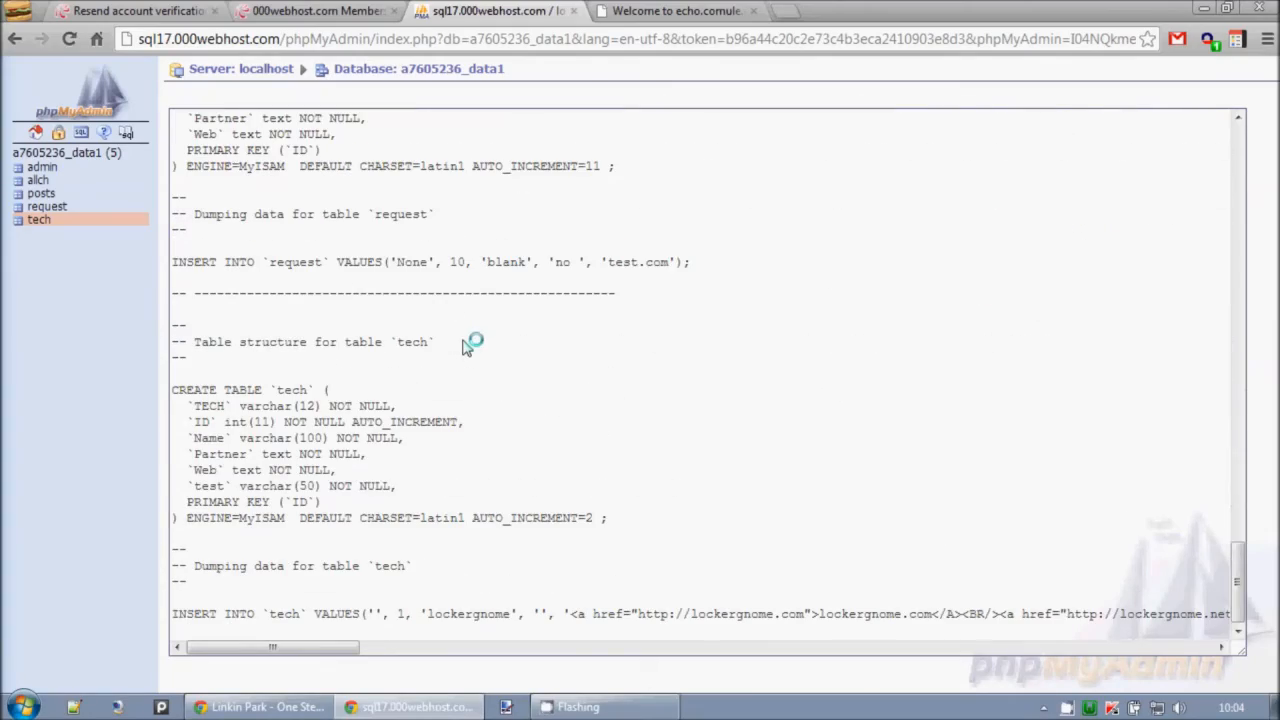
pyautogui.scroll(20, 466, 345)
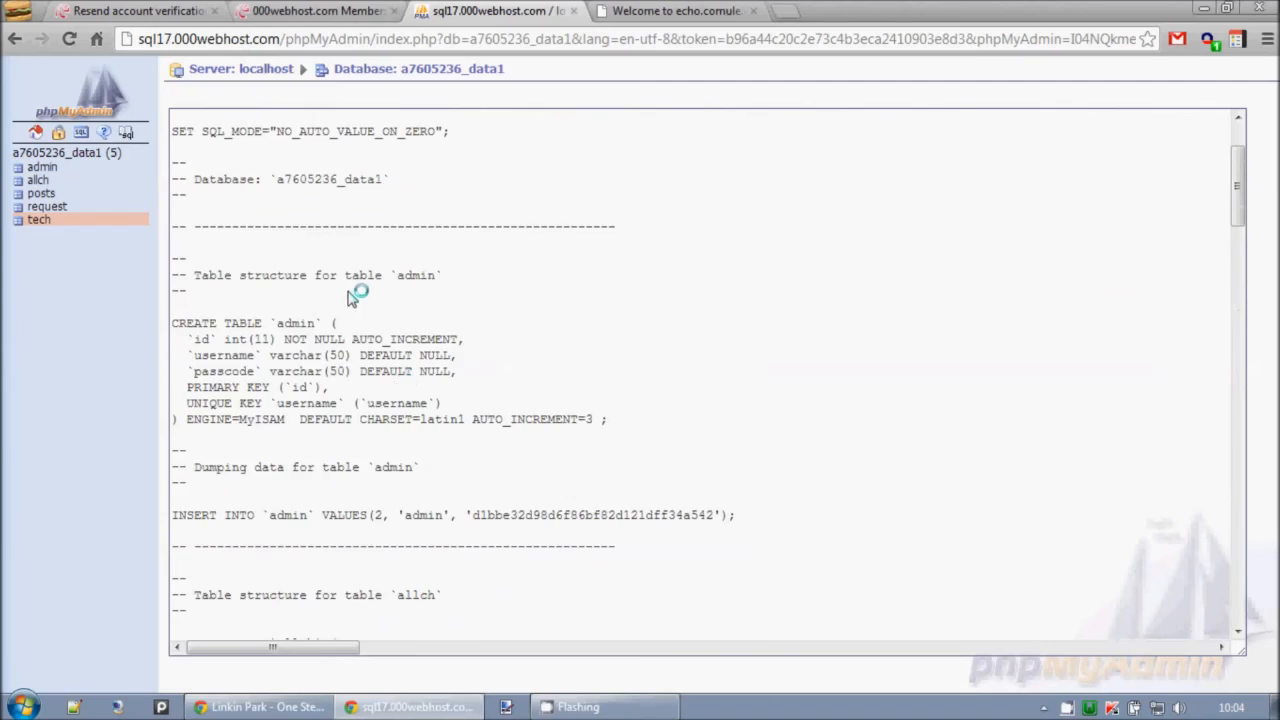
pyautogui.scroll(3, 358, 299)
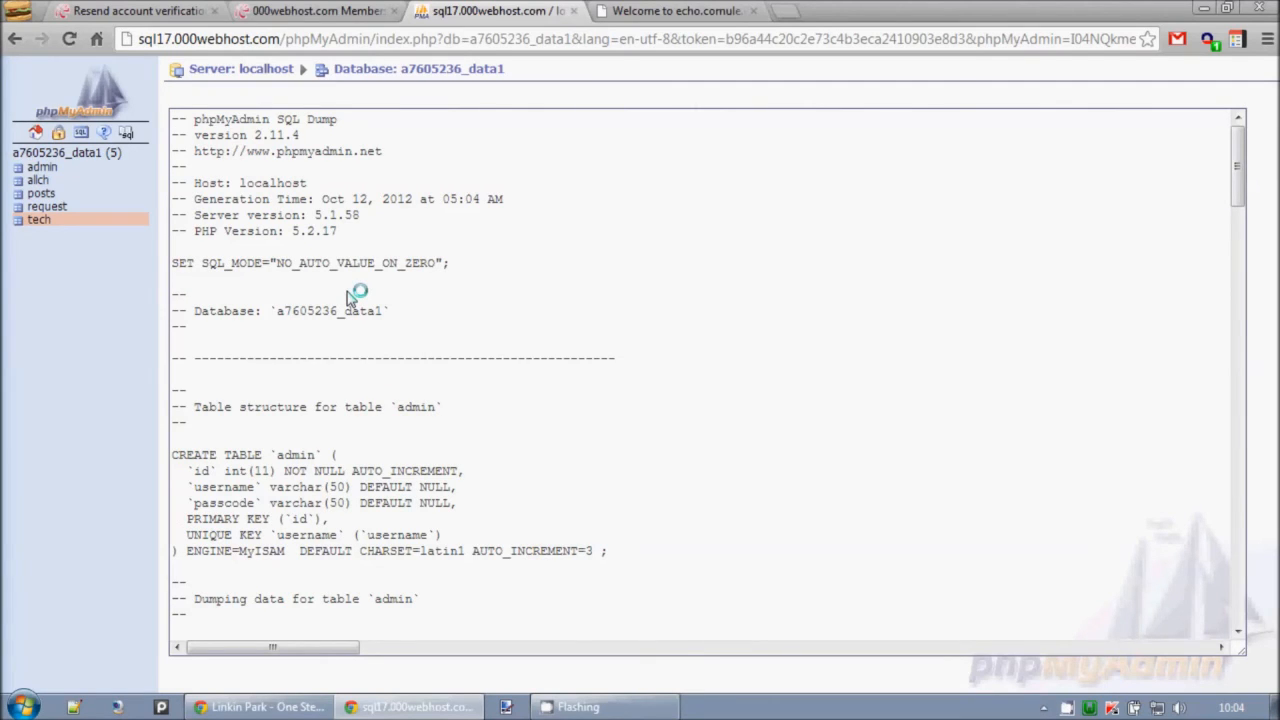
# Go back to the database's export options and point out the Save as file setting.
pyautogui.click(14, 38)
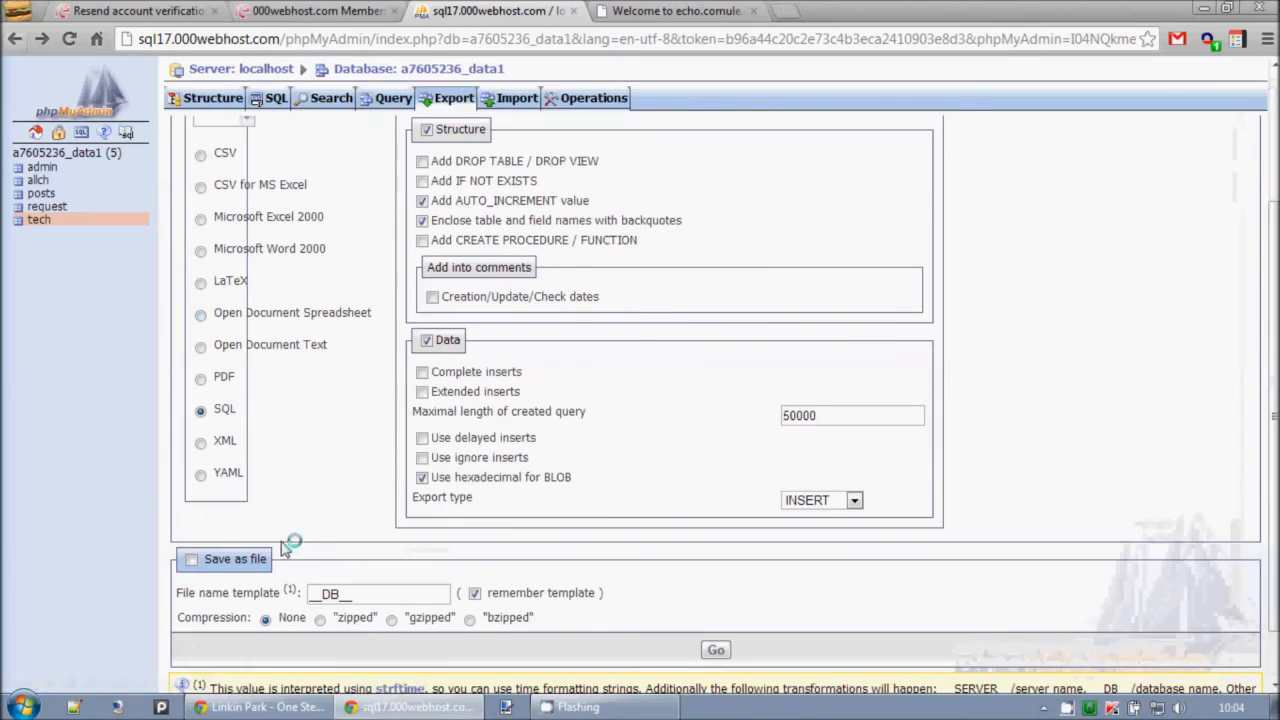
pyautogui.moveTo(199, 564); pyautogui.dragTo(305, 560)
pyautogui.click(325, 563)
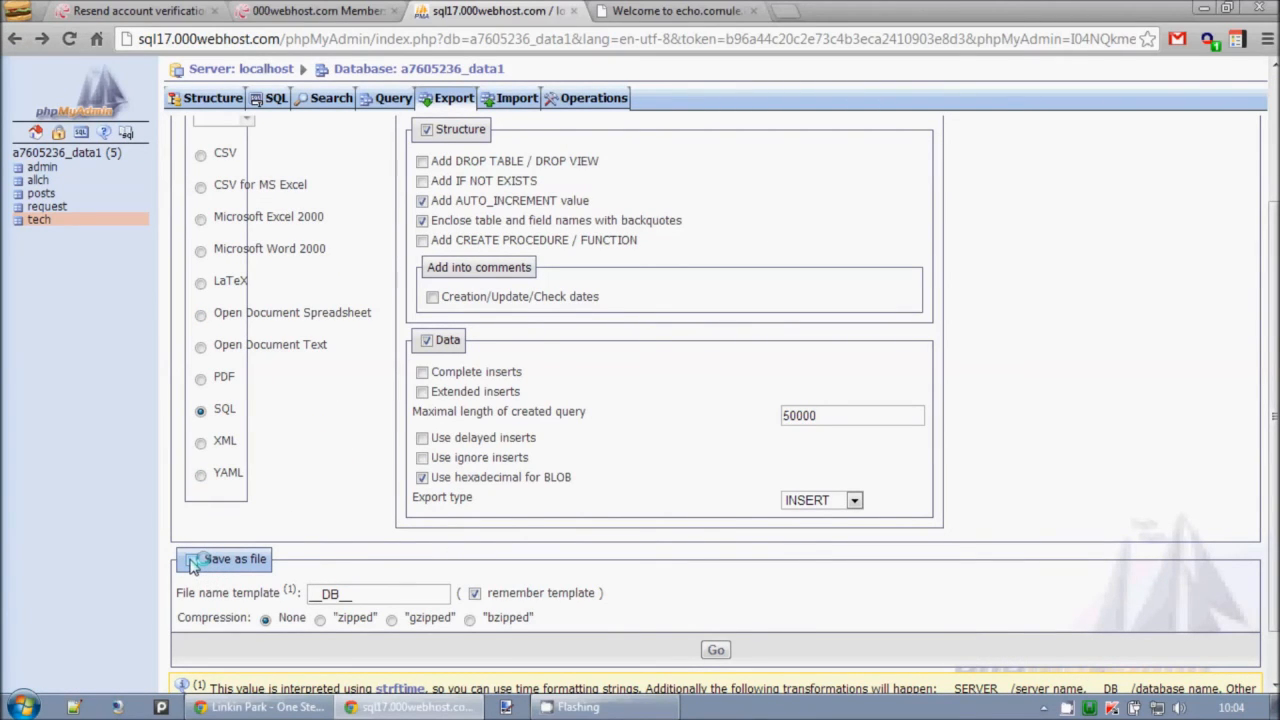
# Open the local phpMyAdmin at localhost/phpmyadmin/ in a new browser tab.
pyautogui.click(787, 11)
pyautogui.write('localhost/')
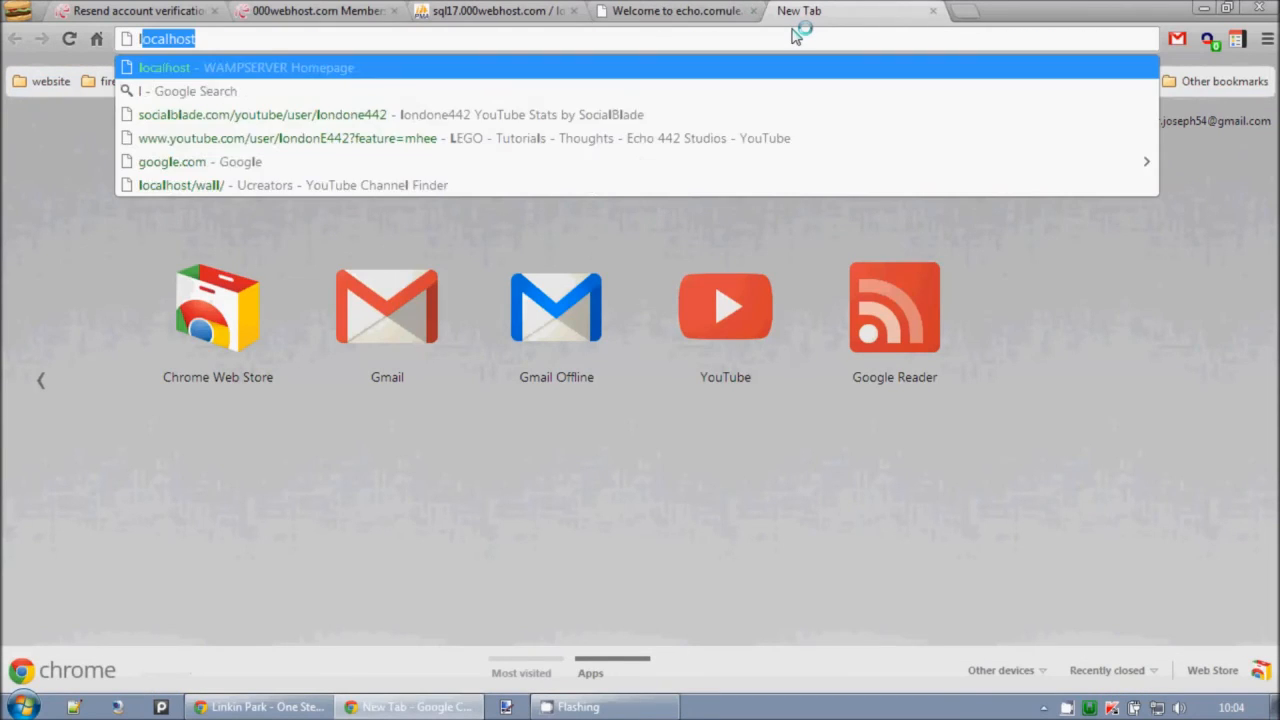
pyautogui.press('Down')
pyautogui.press('Down')
pyautogui.press('Down')
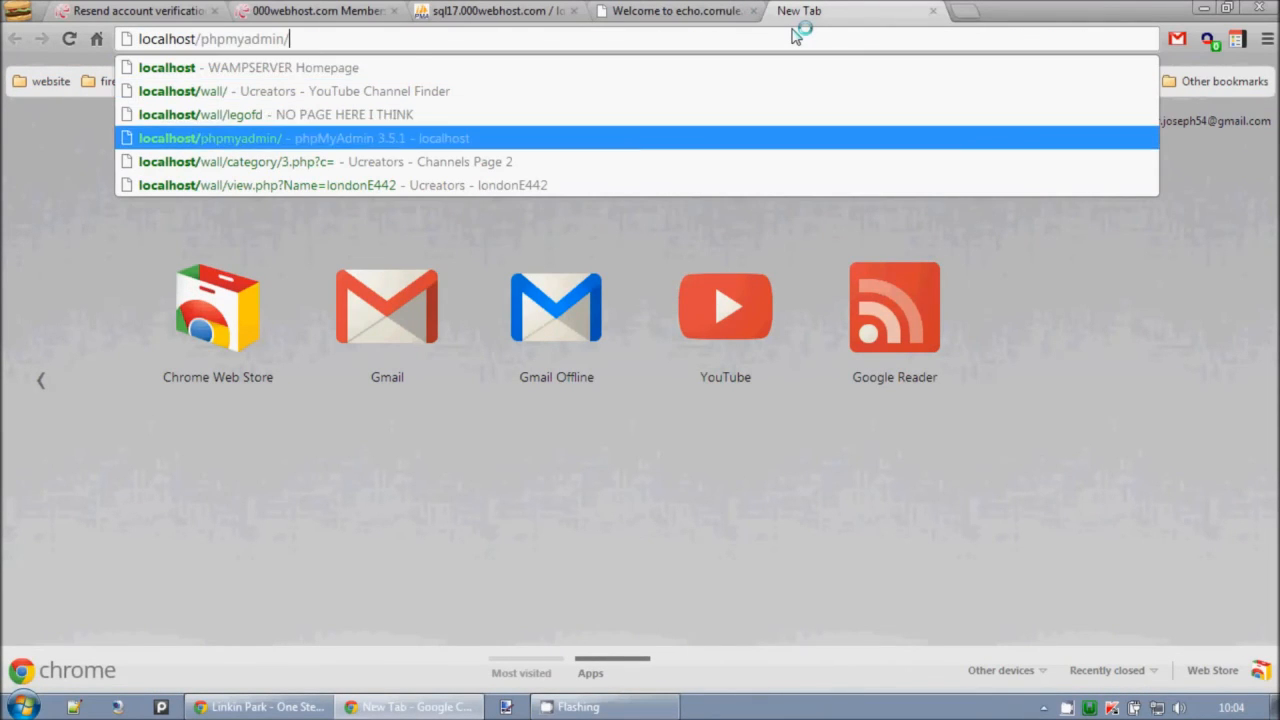
pyautogui.press('Return')
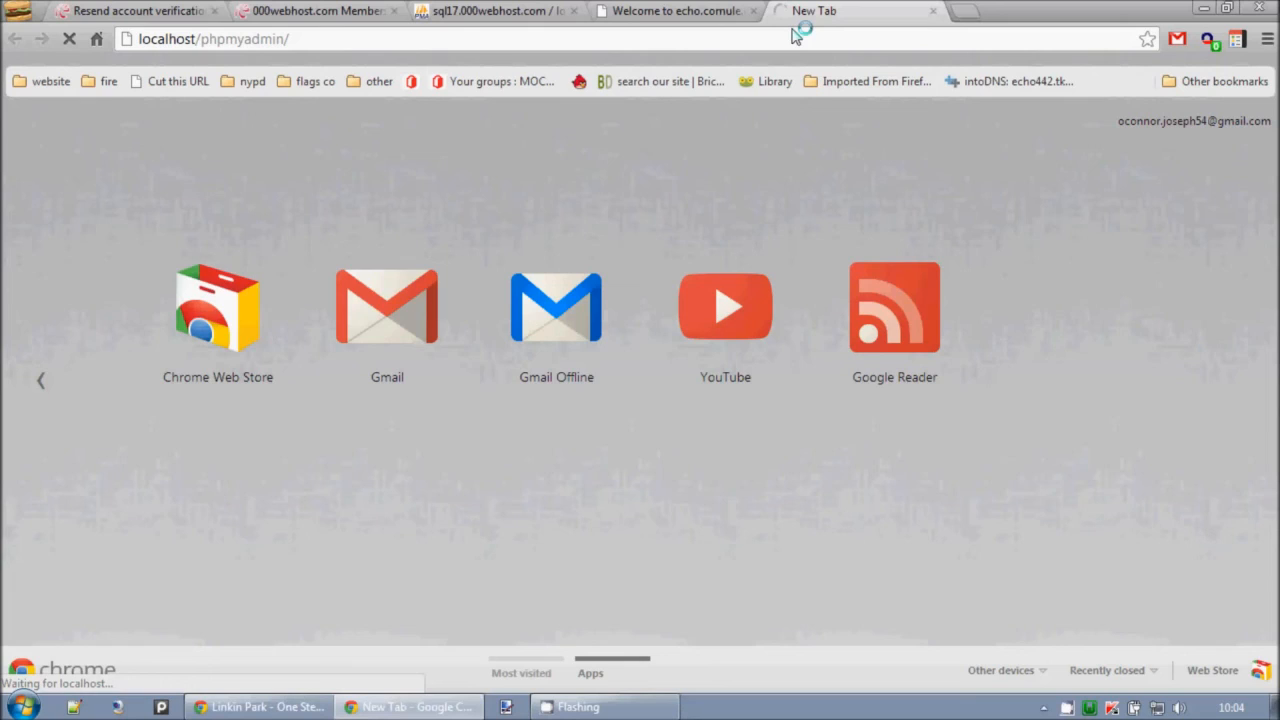